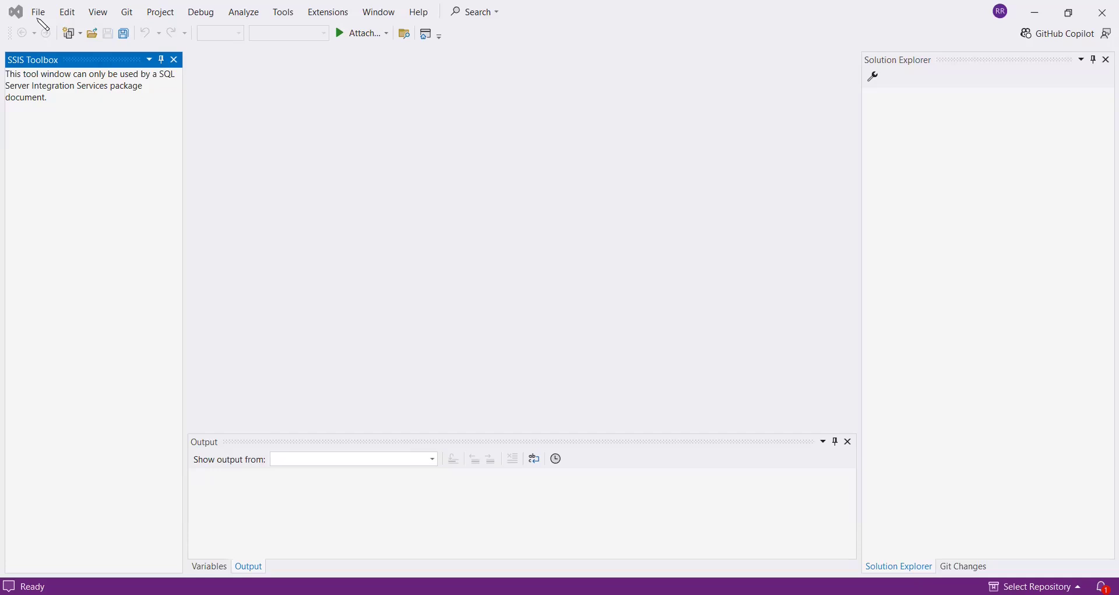
# Step: Create a new Integration Services Project named Integration Services Project1 in C:\Downloads\New folder
pyautogui.click(38, 13)
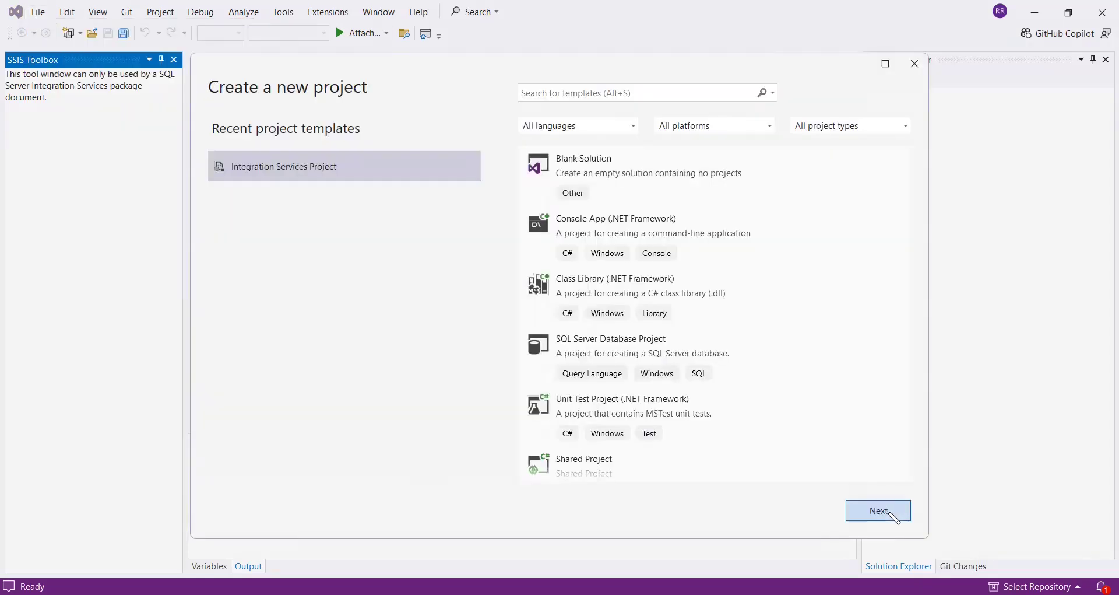
pyautogui.click(892, 513)
pyautogui.click(637, 220)
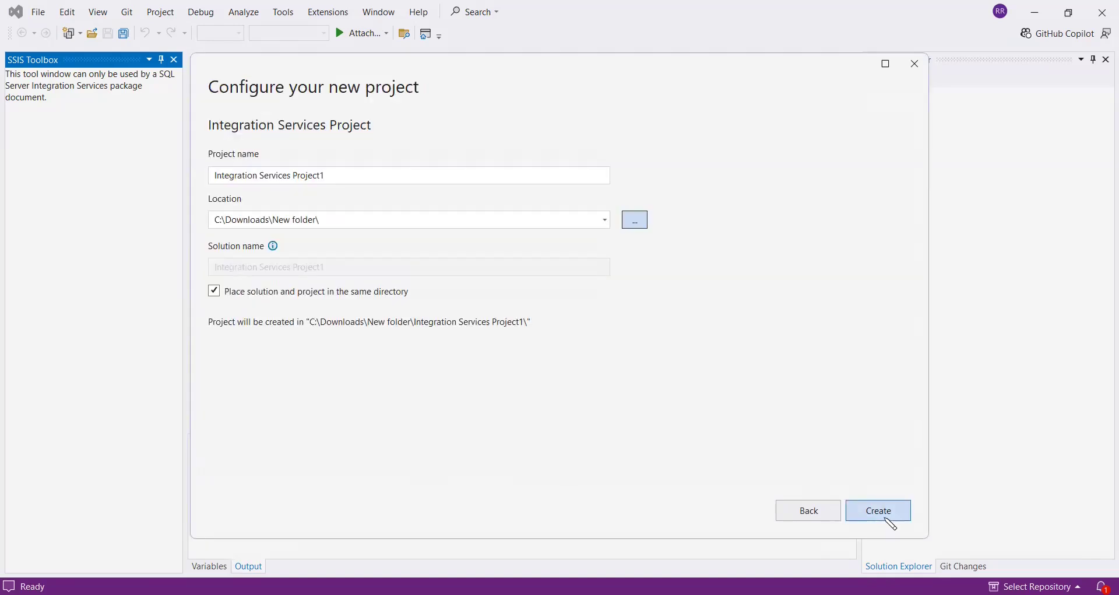
pyautogui.click(886, 518)
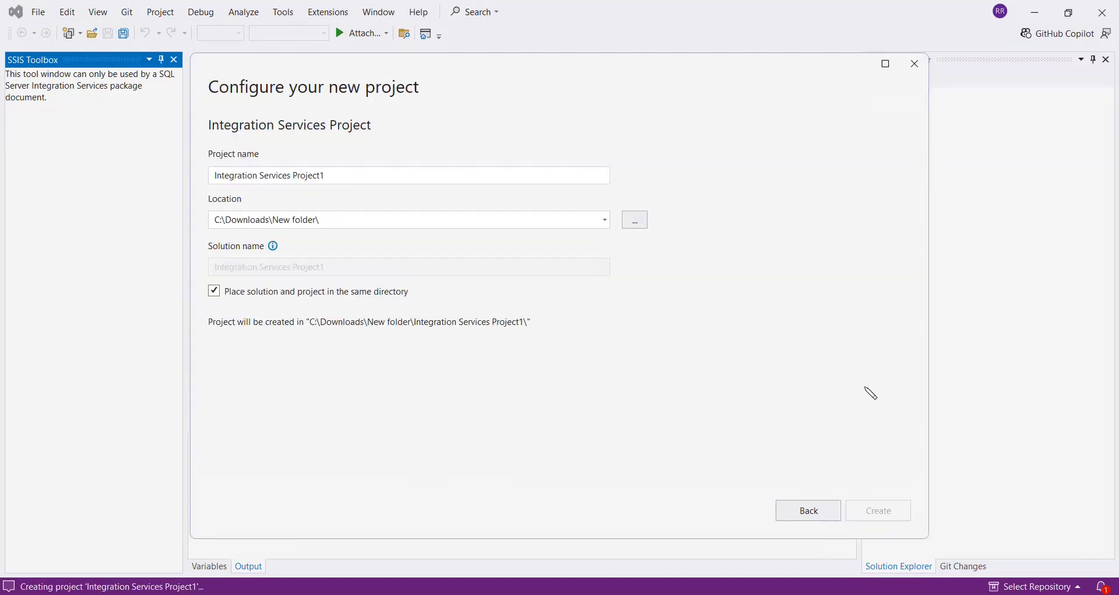
# Step: Add a Data Flow Task to the package's control flow and place a Flat File Source inside its data flow
pyautogui.moveTo(218, 116); pyautogui.dragTo(443, 202)
pyautogui.doubleClick(438, 199)
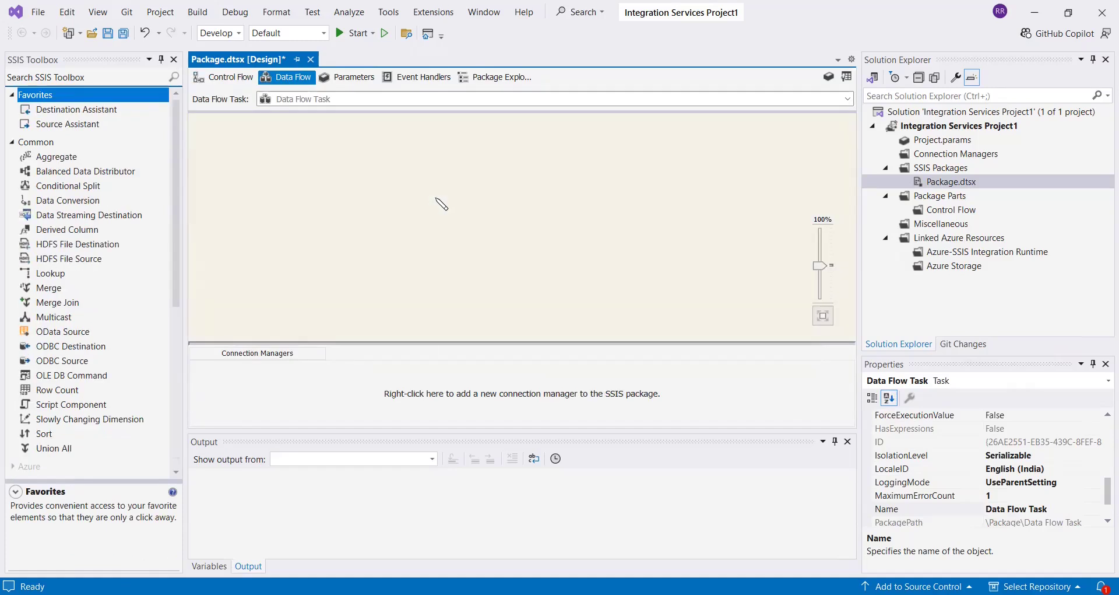
pyautogui.scroll(-7, 133, 270)
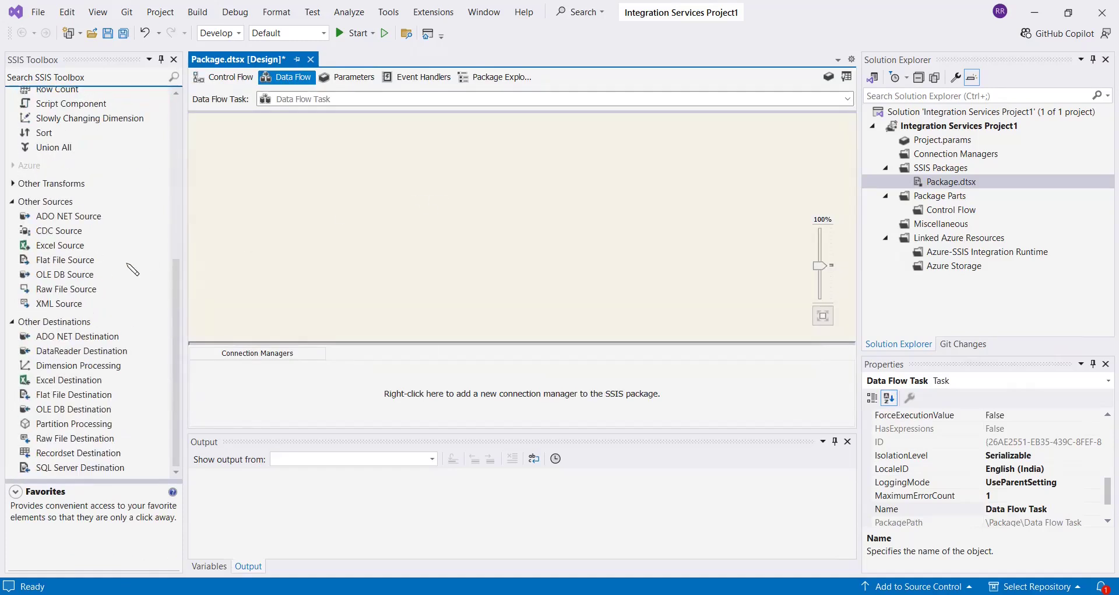
pyautogui.click(66, 261)
pyautogui.moveTo(65, 261); pyautogui.dragTo(242, 230)
pyautogui.moveTo(243, 146); pyautogui.dragTo(305, 162)
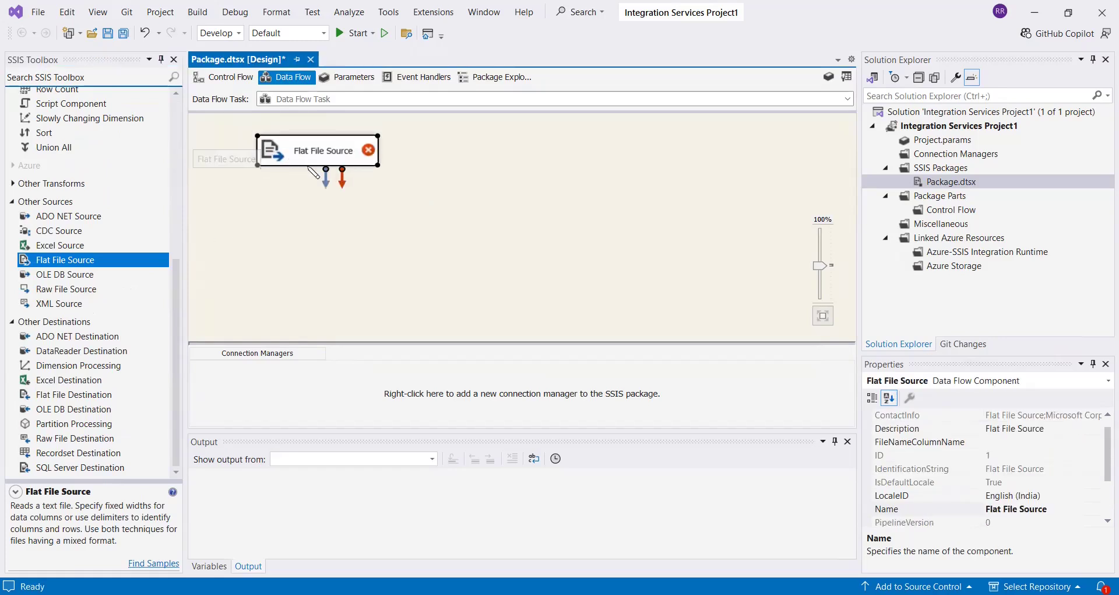
# Step: Create a new flat file connection manager for the Flat File Source that reads Input.csv from the New folder directory
pyautogui.doubleClick(307, 165)
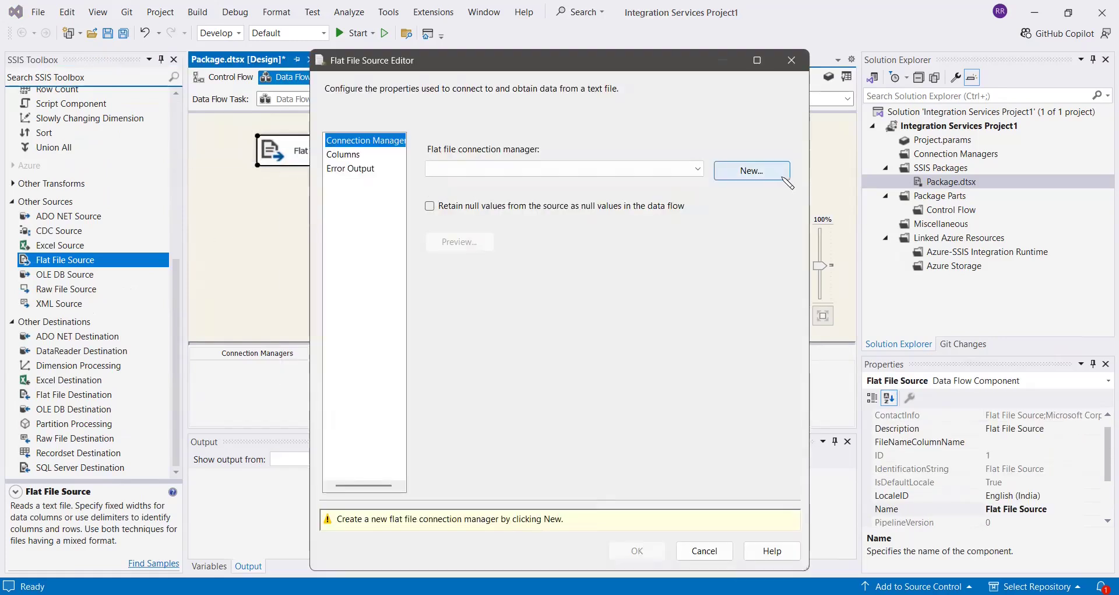
pyautogui.click(752, 171)
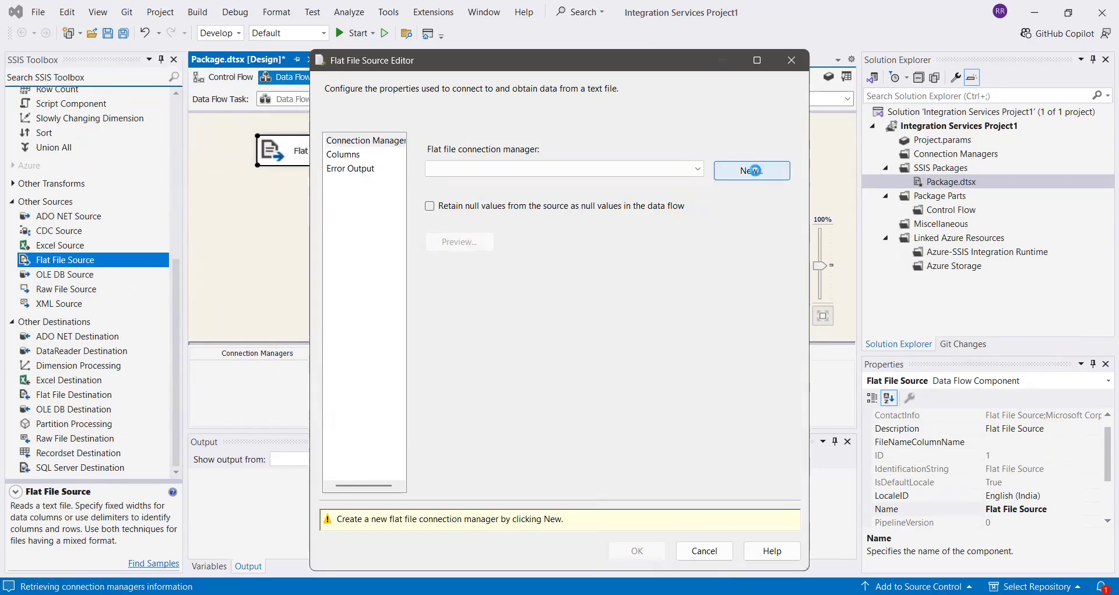
pyautogui.click(733, 224)
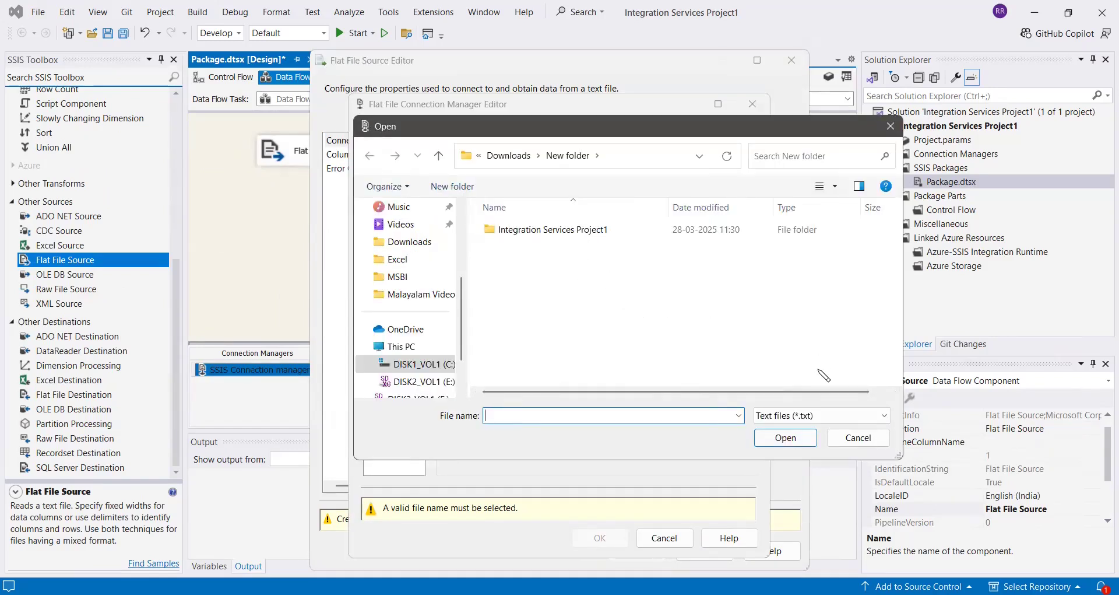
pyautogui.click(821, 422)
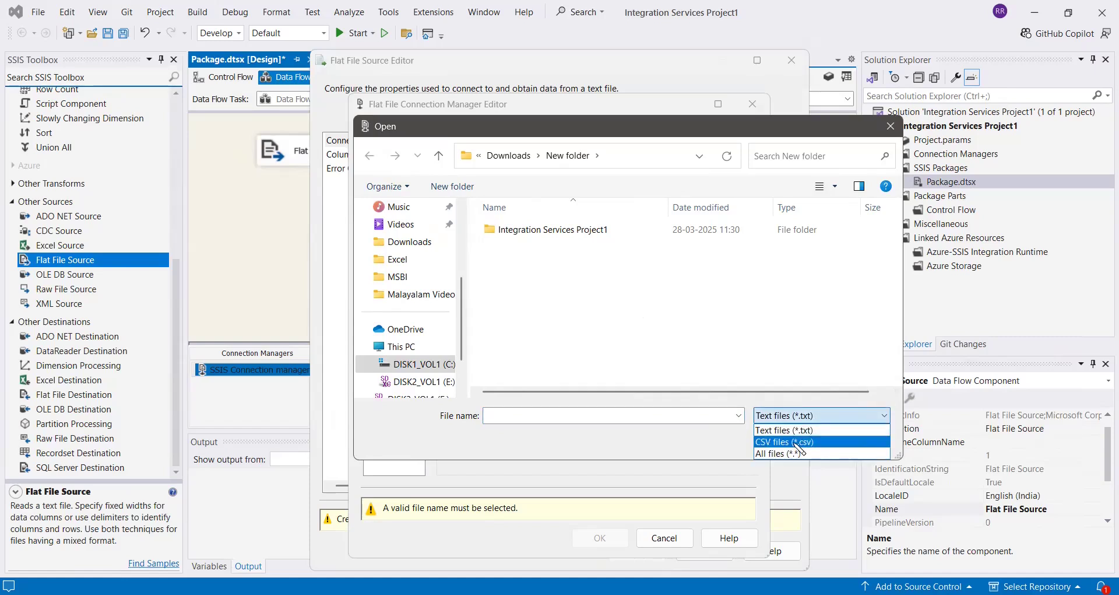
pyautogui.click(799, 442)
pyautogui.click(507, 247)
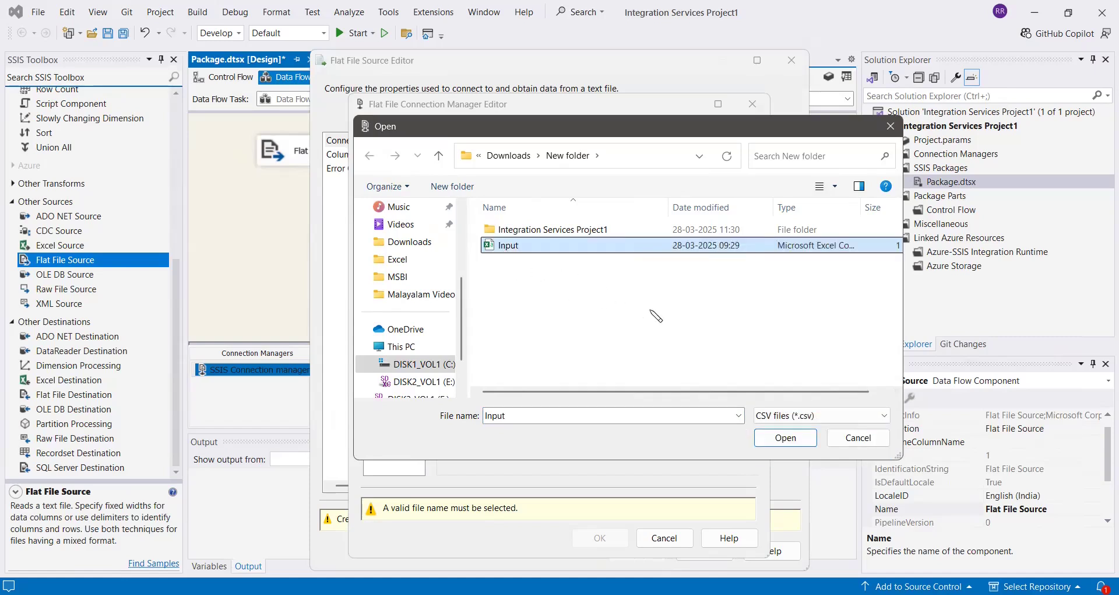
pyautogui.click(762, 439)
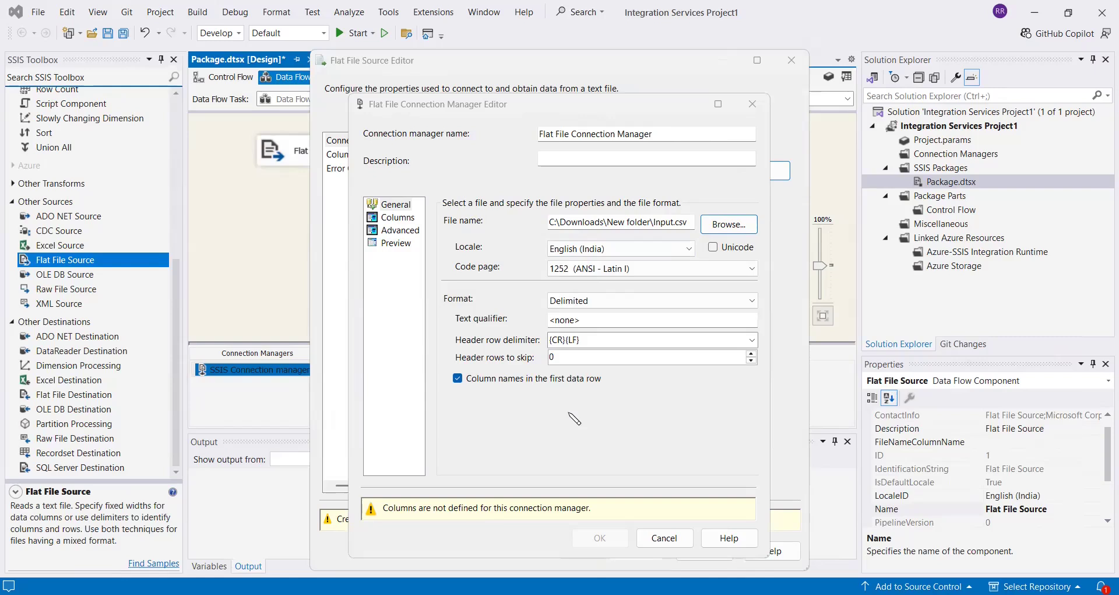
# Step: Change the data type of the OrderID column in the flat file connection manager's advanced column properties
pyautogui.click(403, 233)
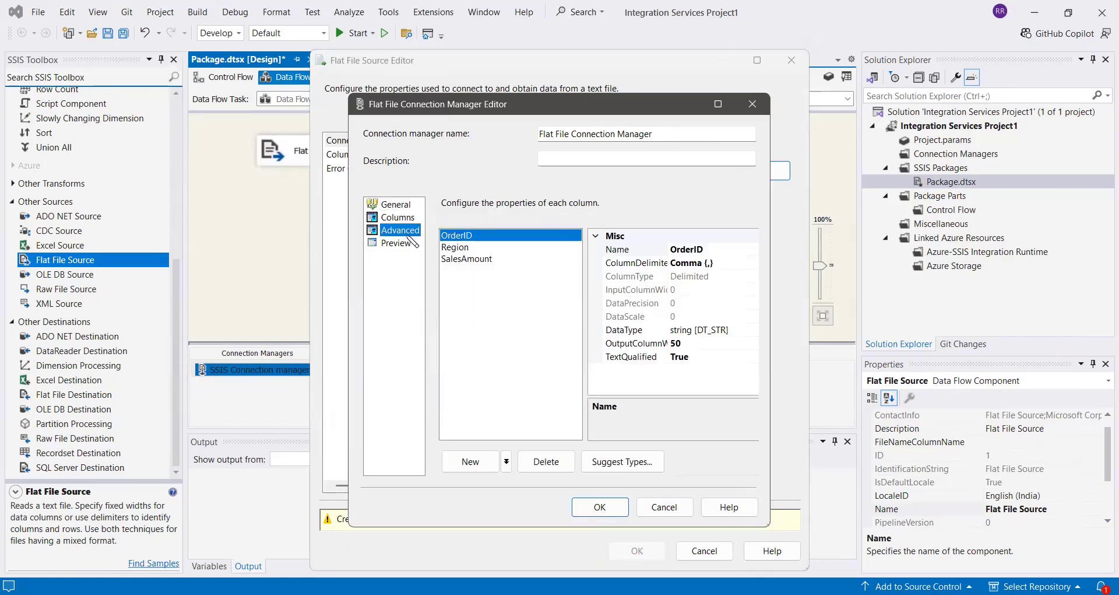
pyautogui.click(471, 239)
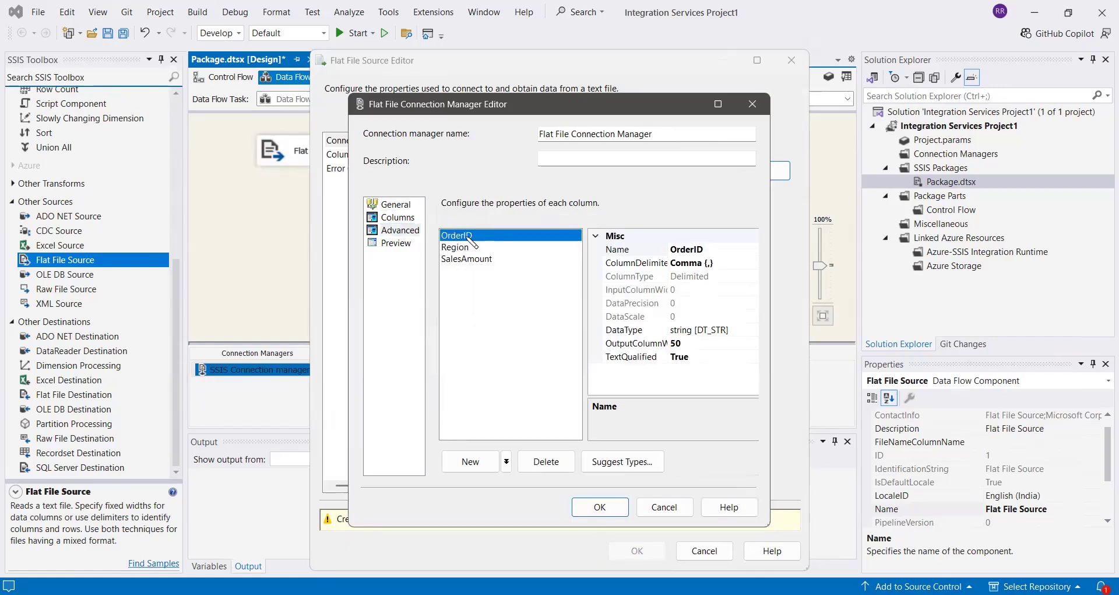
pyautogui.click(728, 330)
pyautogui.click(755, 331)
pyautogui.click(742, 341)
# Step: Set the SalesAmount column's data type to numeric and accept the flat file connection manager settings
pyautogui.click(451, 247)
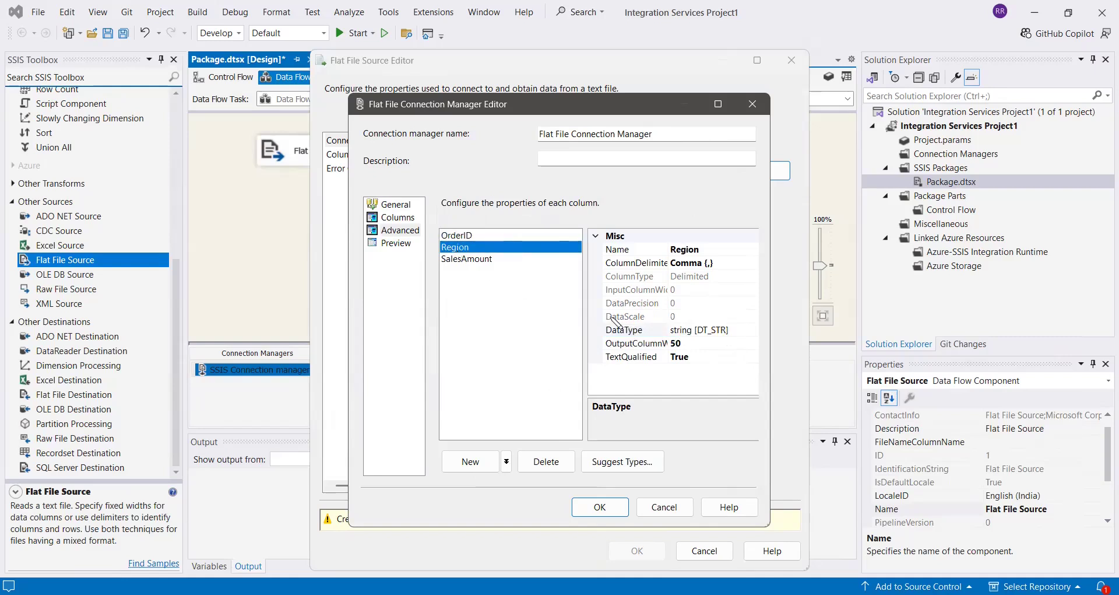
pyautogui.click(470, 260)
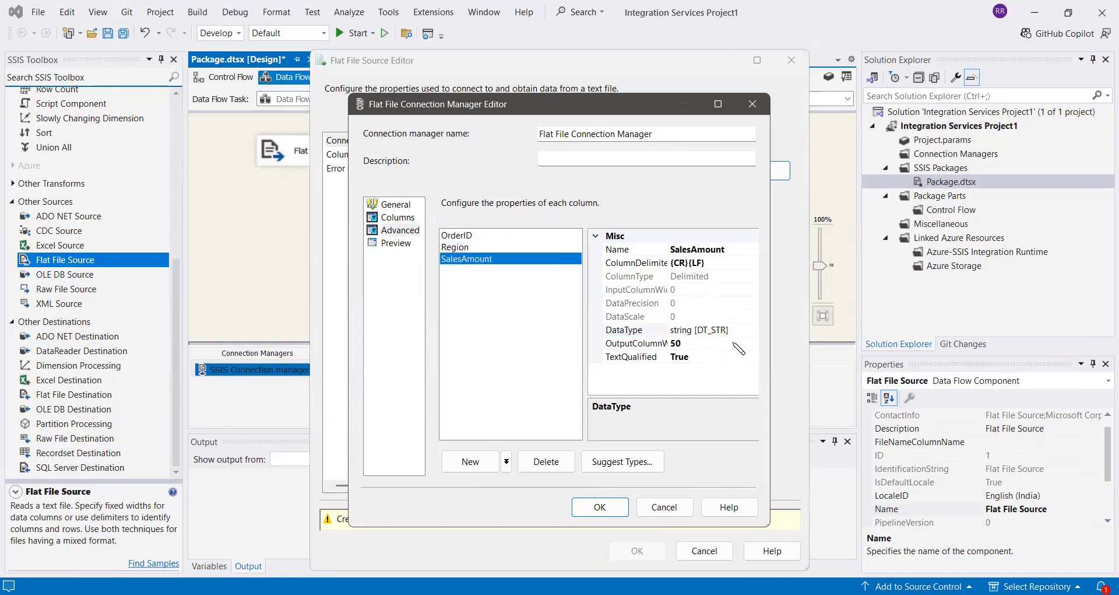
pyautogui.click(750, 331)
pyautogui.click(754, 330)
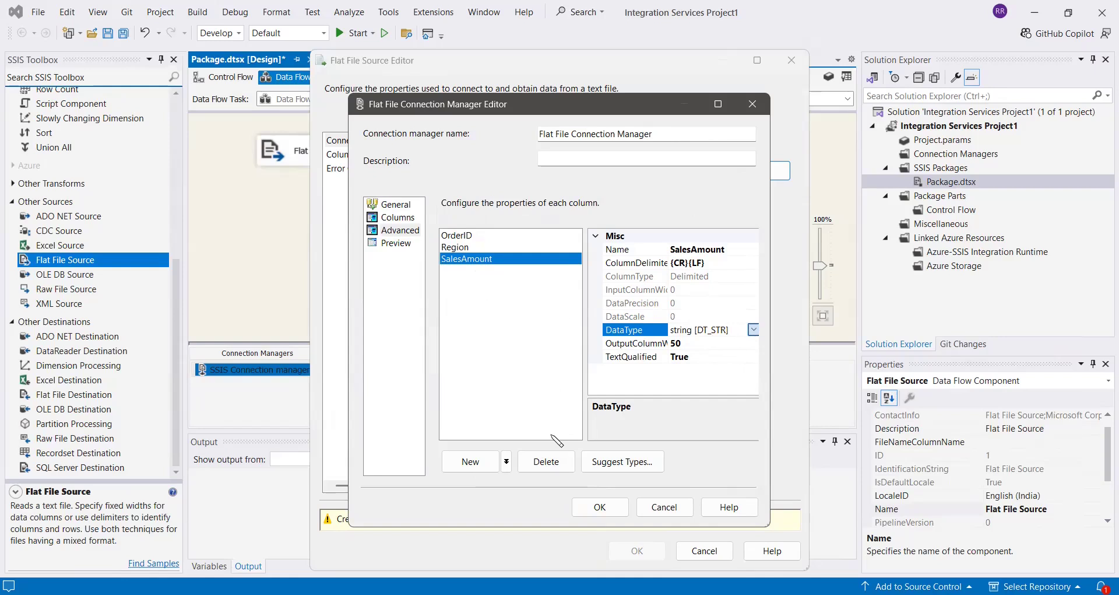
pyautogui.click(567, 437)
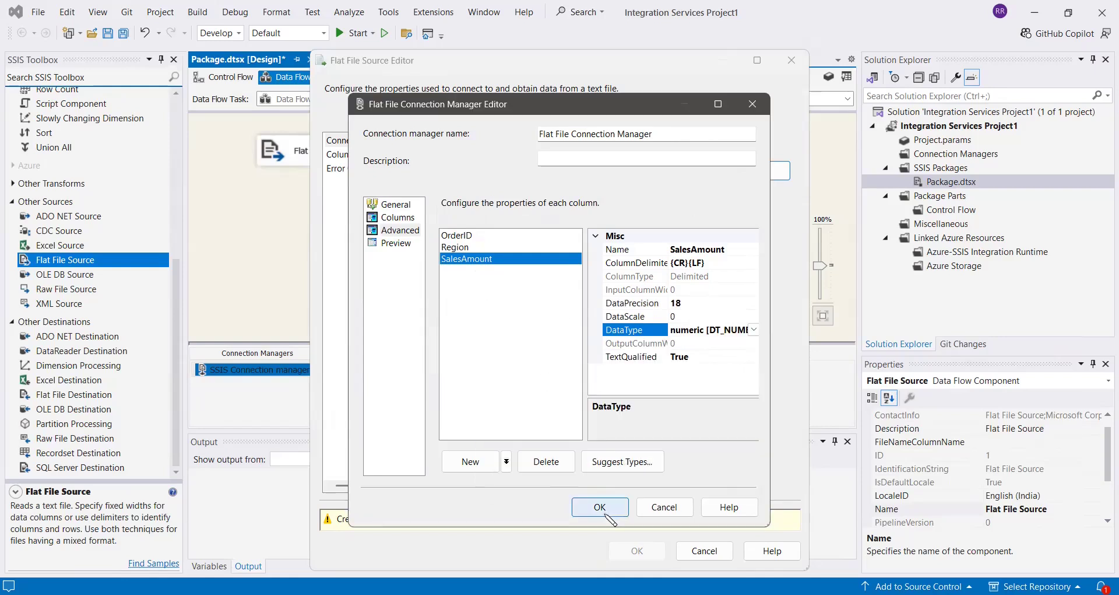
pyautogui.click(600, 506)
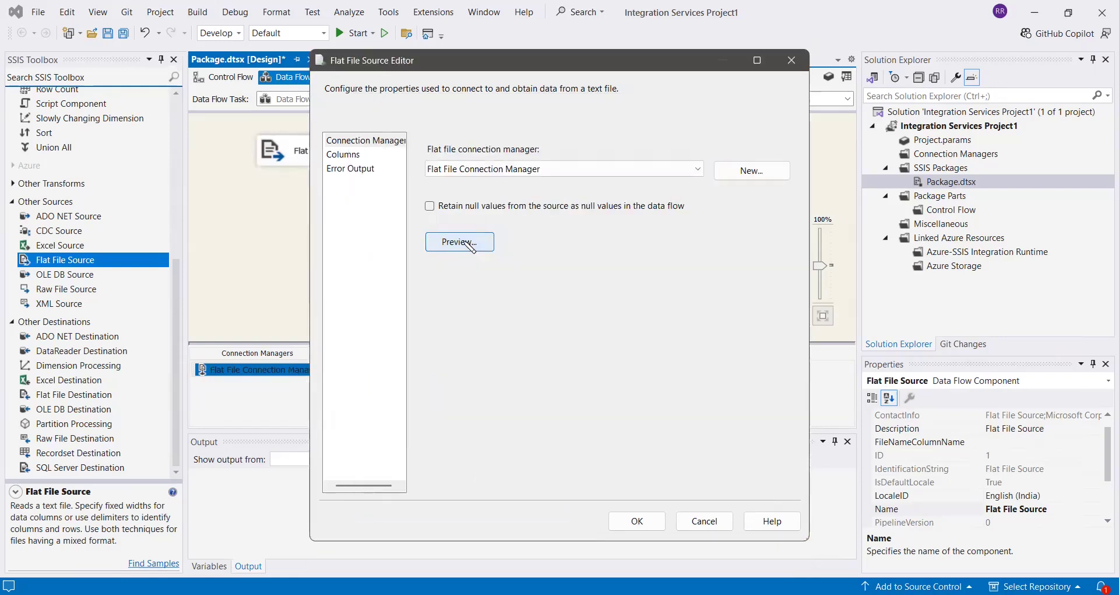
# Step: Preview the flat file data and accept the Flat File Source settings
pyautogui.click(470, 244)
pyautogui.click(669, 433)
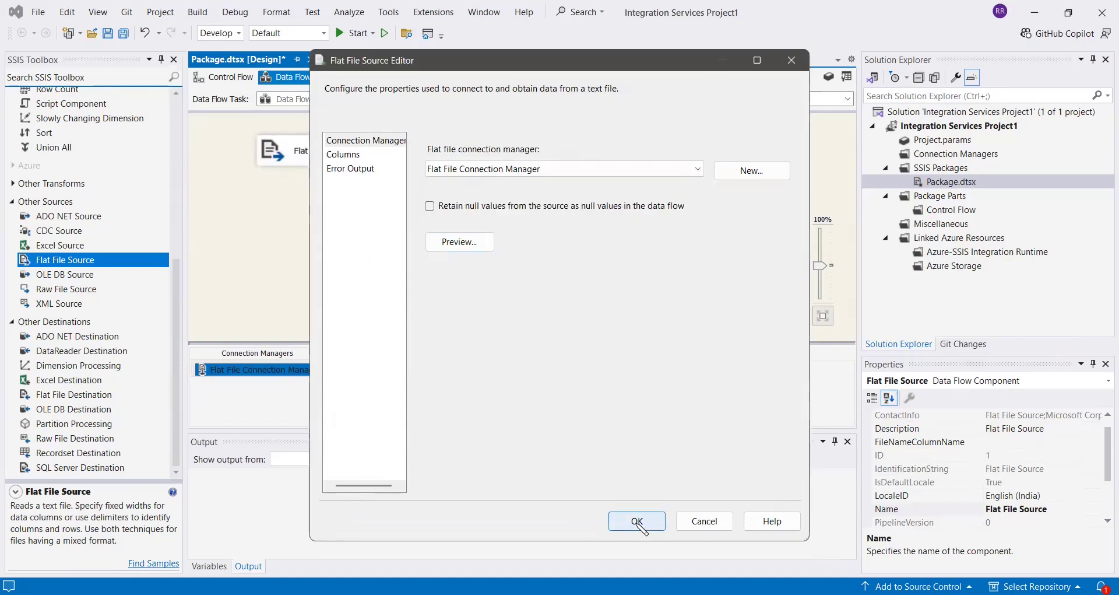
pyautogui.click(637, 521)
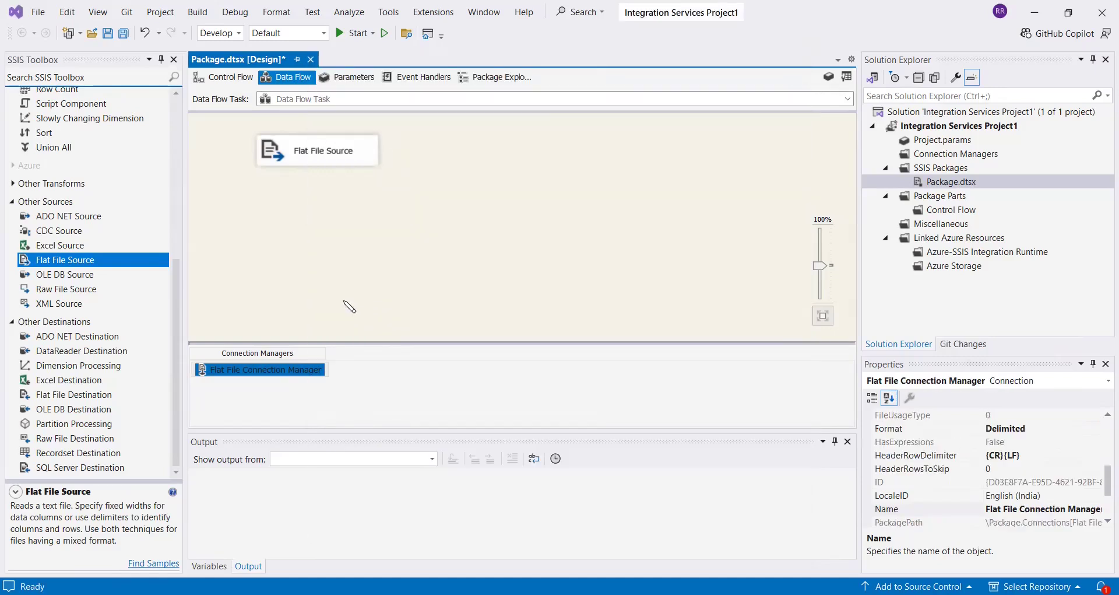
# Step: Add an Aggregate transformation below the Flat File Source and connect the source's output to it
pyautogui.scroll(7, 157, 315)
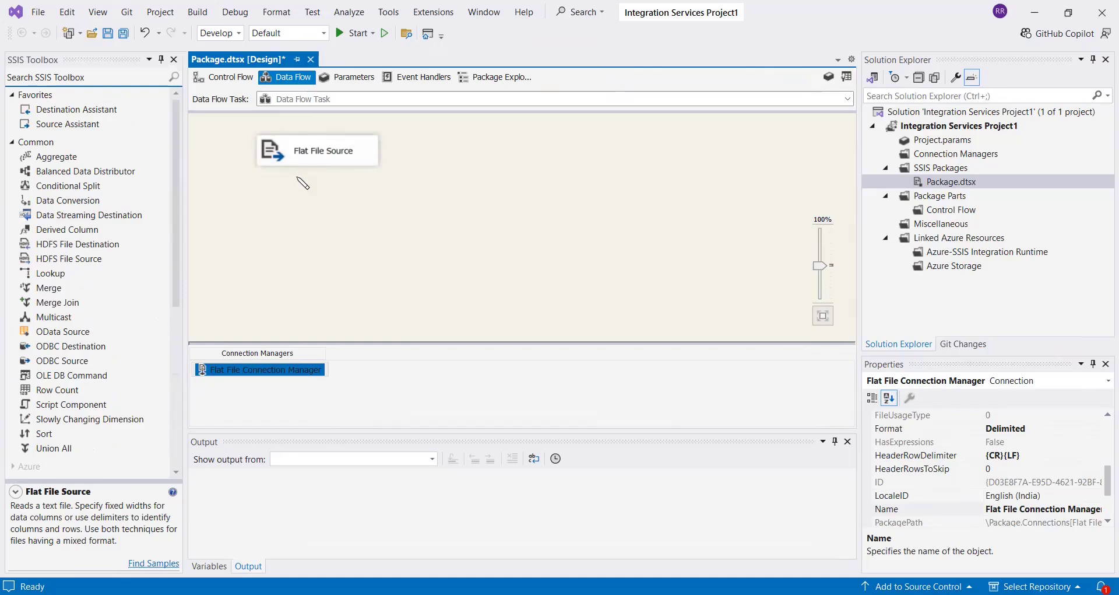
pyautogui.doubleClick(58, 157)
pyautogui.moveTo(214, 172); pyautogui.dragTo(401, 244)
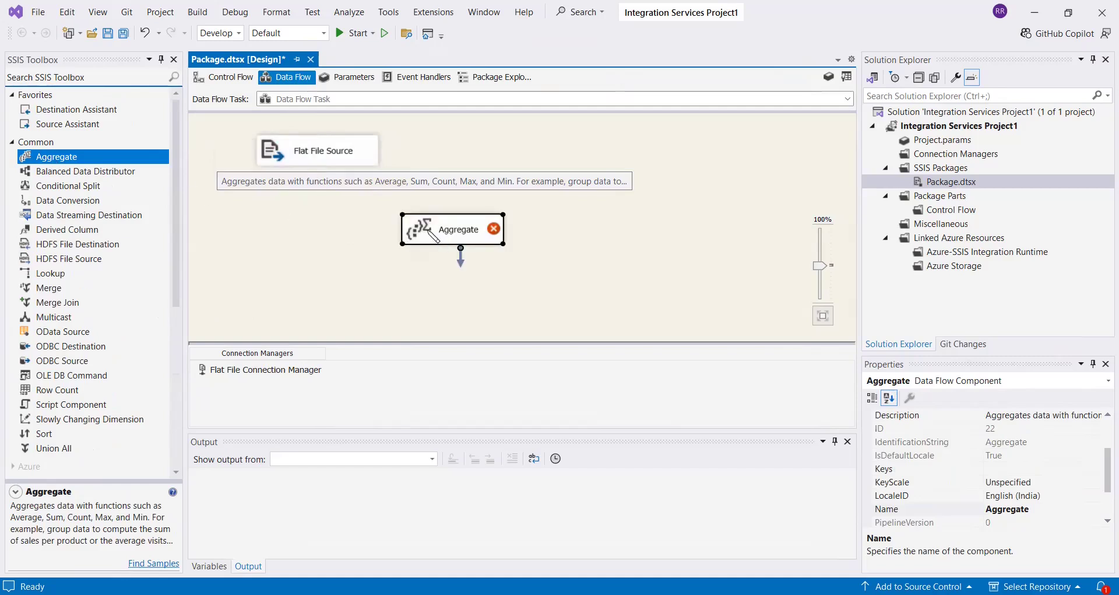
pyautogui.moveTo(428, 231); pyautogui.dragTo(427, 222)
pyautogui.click(328, 156)
pyautogui.moveTo(324, 184); pyautogui.dragTo(418, 220)
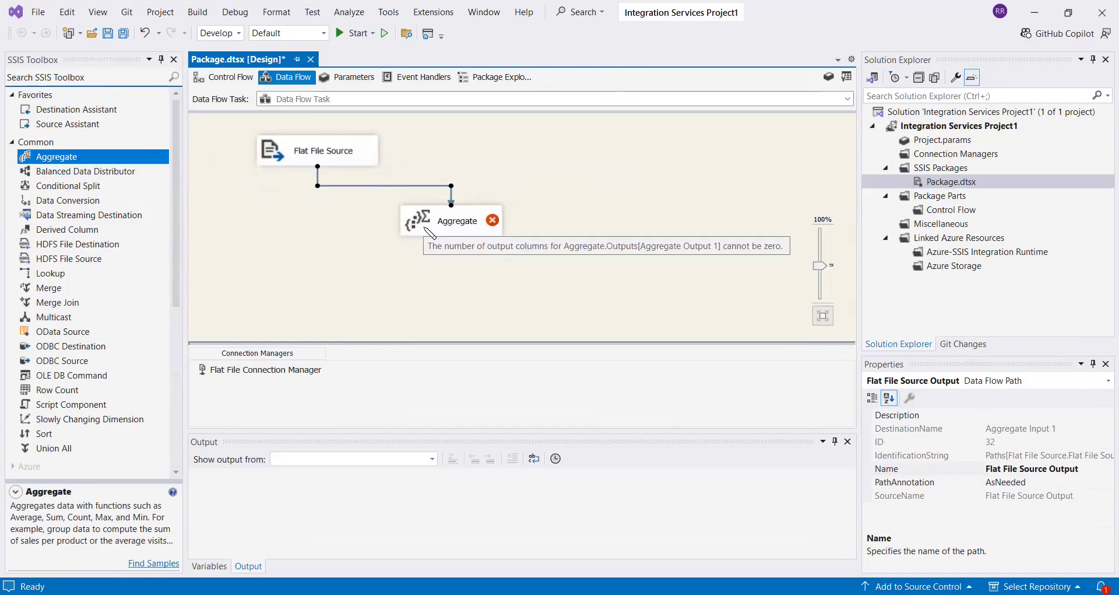
# Step: Edit the Aggregate transformation to group by Region, with the output alias GroupBy Region
pyautogui.rightClick(430, 232)
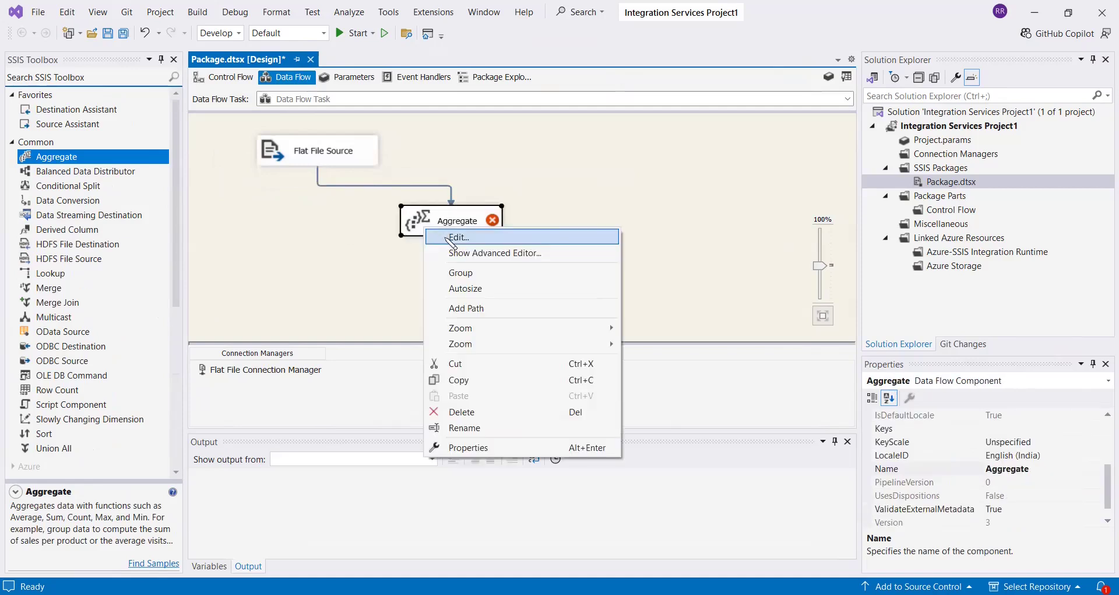
pyautogui.click(450, 240)
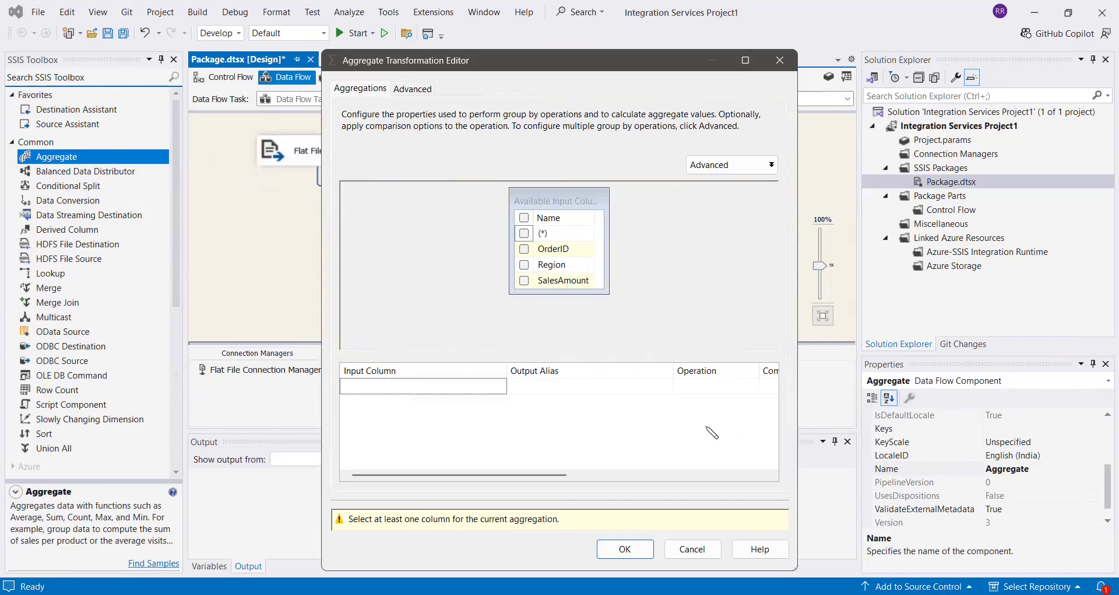
pyautogui.click(525, 265)
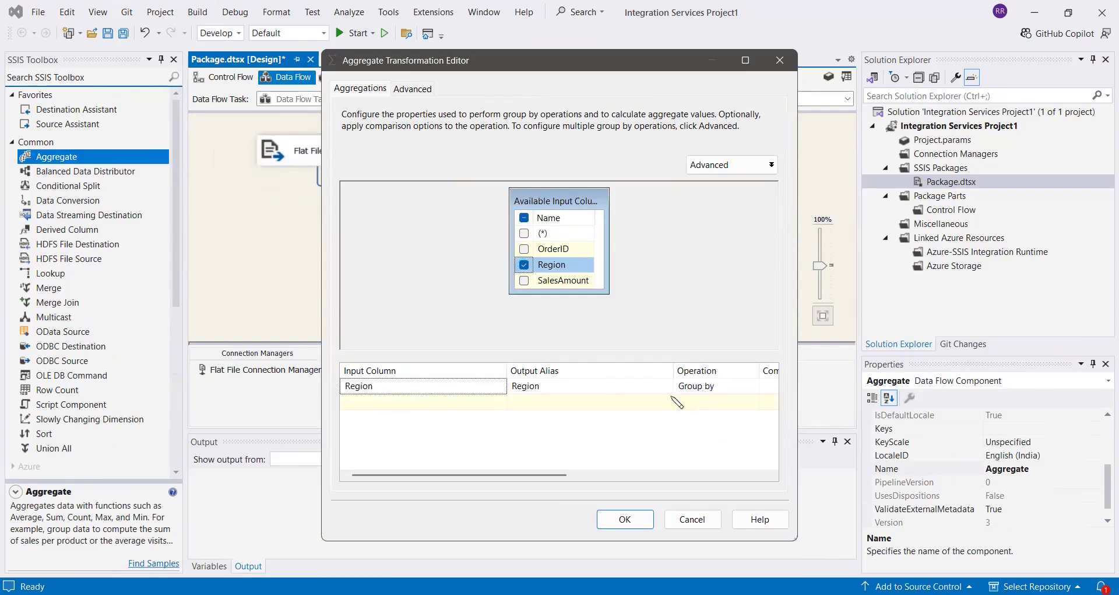
pyautogui.click(570, 386)
pyautogui.moveTo(551, 387); pyautogui.dragTo(508, 387)
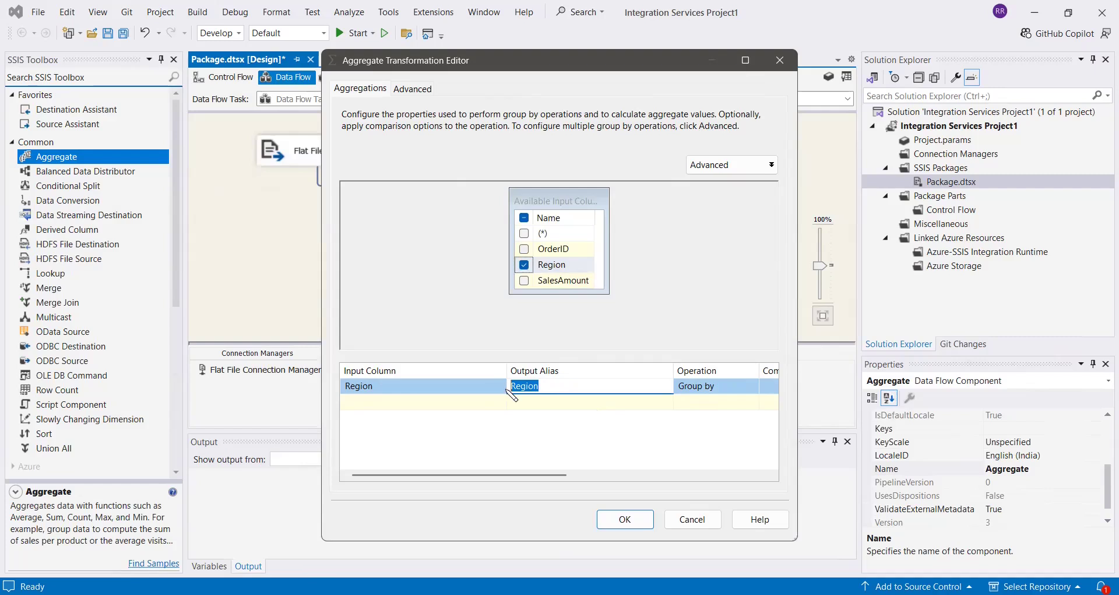
pyautogui.write('GroupBy')
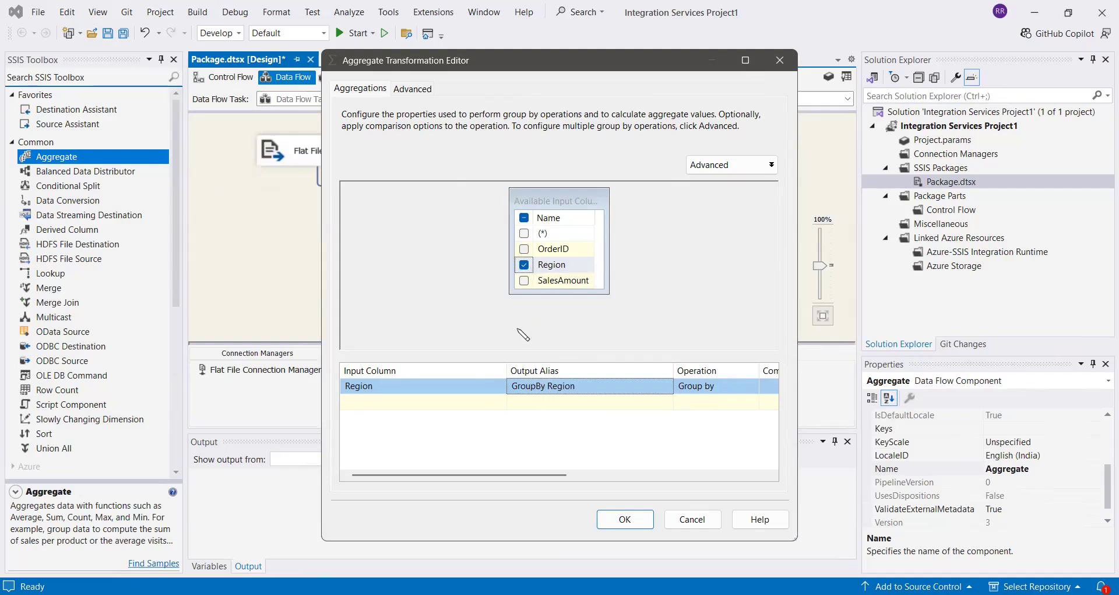
# Step: Add OrderID to the aggregation with the output alias No of Orders and the Count operation
pyautogui.click(525, 250)
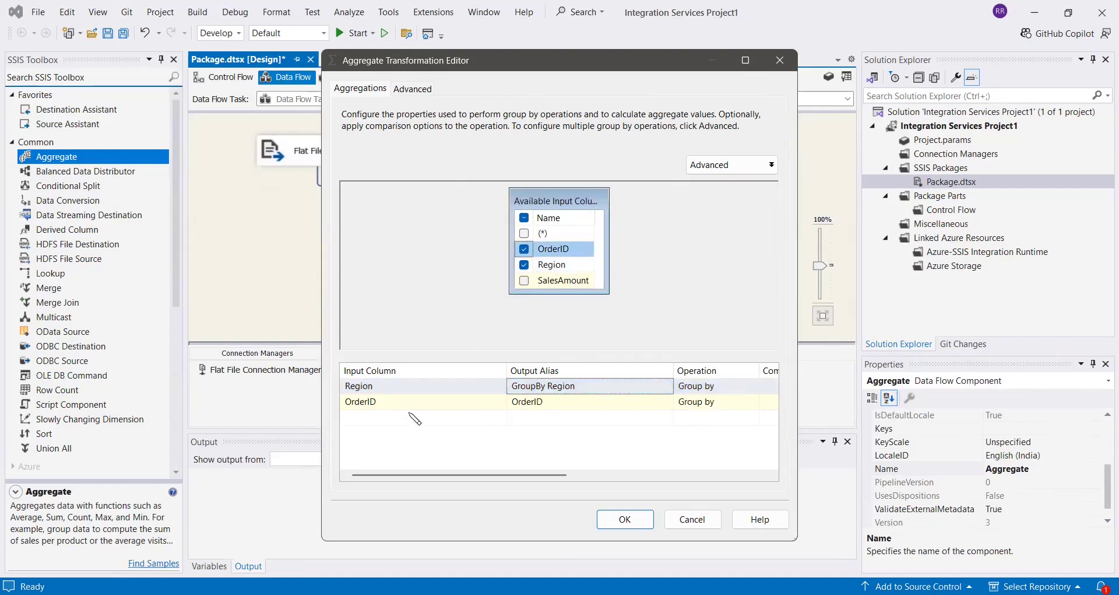
pyautogui.click(521, 402)
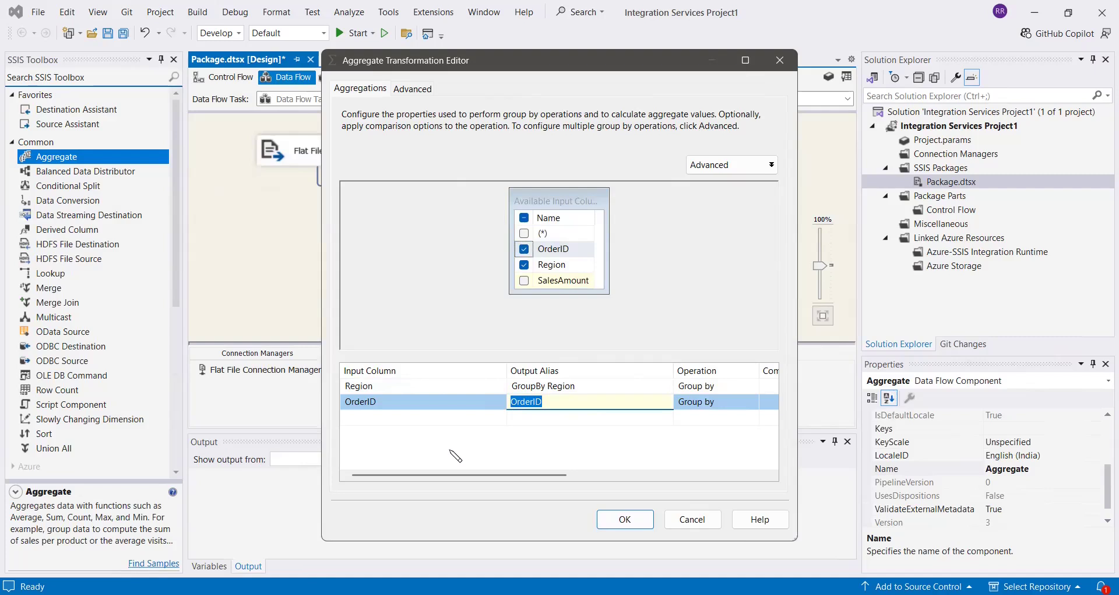
pyautogui.write('No of Orders')
pyautogui.click(729, 406)
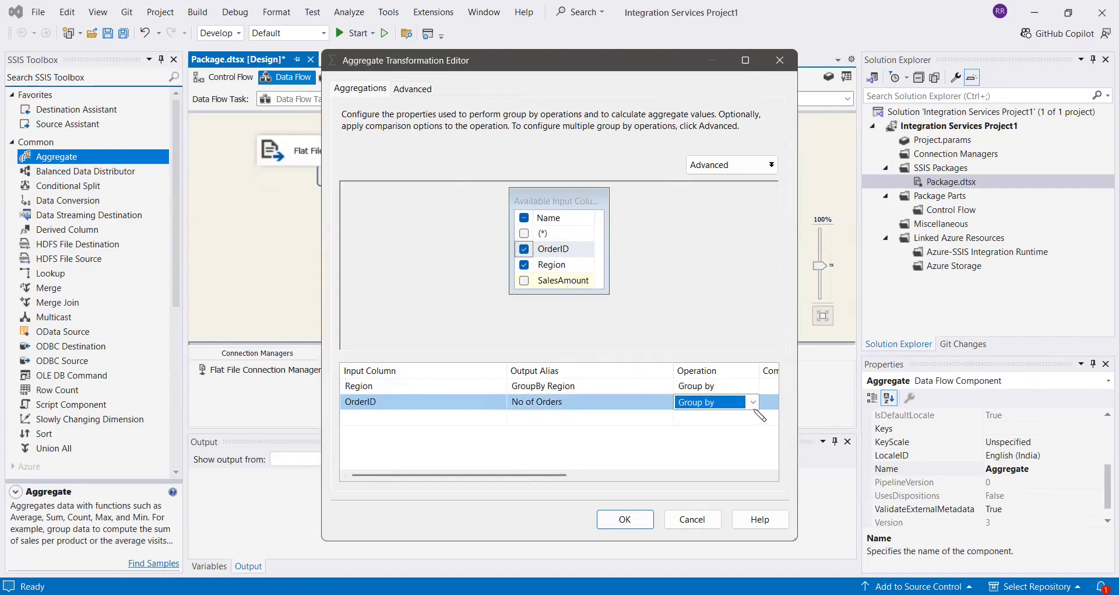
pyautogui.click(753, 401)
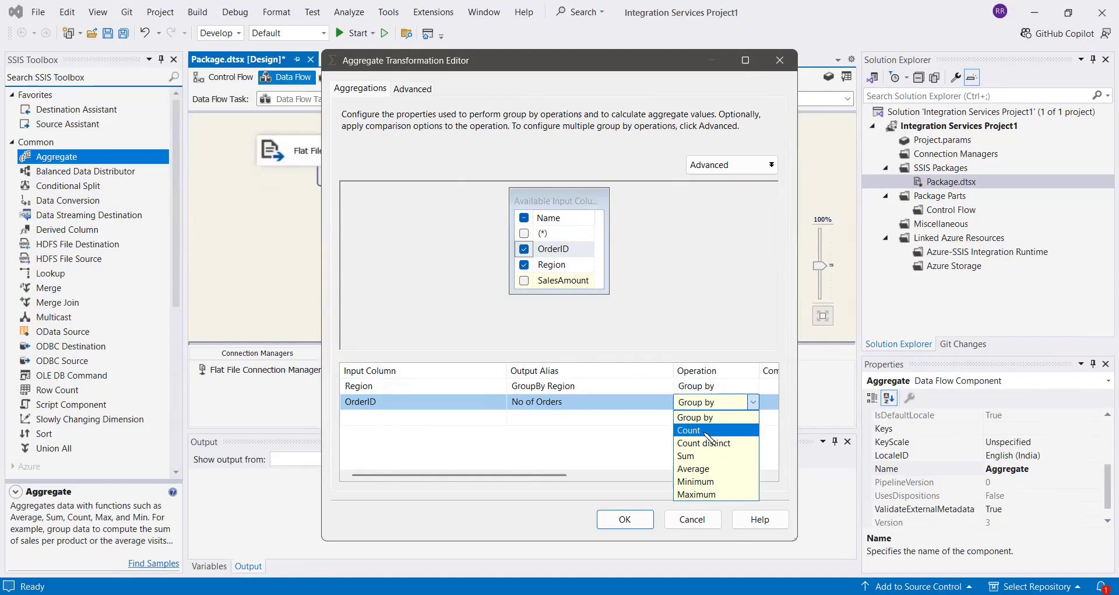
pyautogui.click(708, 438)
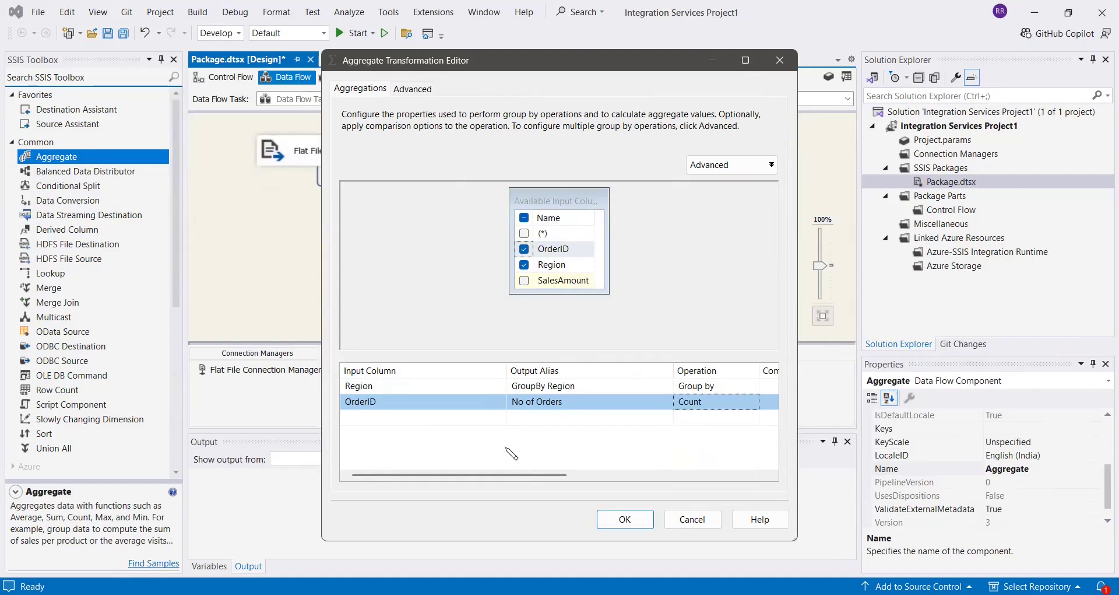
# Step: Add SalesAmount to the aggregation with the output alias Total Sales and the Sum operation, and accept the Aggregate settings
pyautogui.click(525, 281)
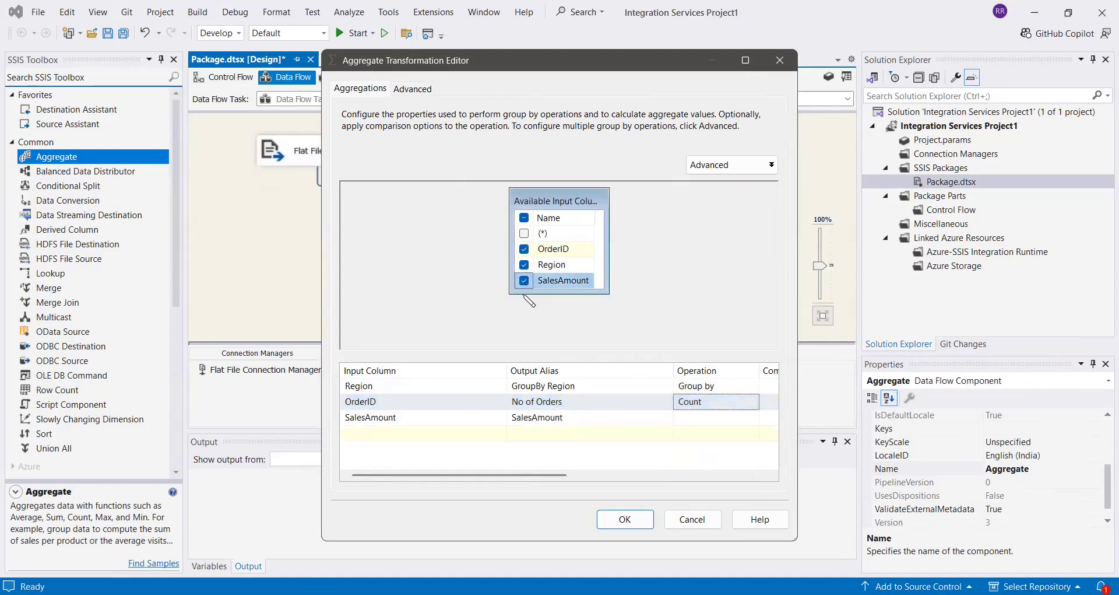
pyautogui.click(474, 417)
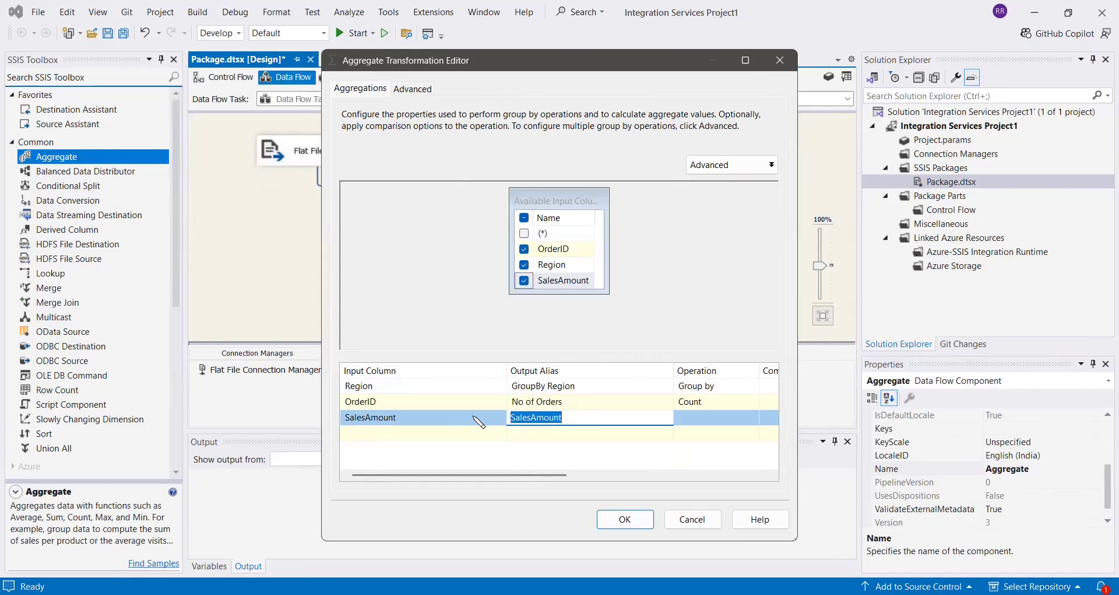
pyautogui.write('Total Sales')
pyautogui.click(745, 422)
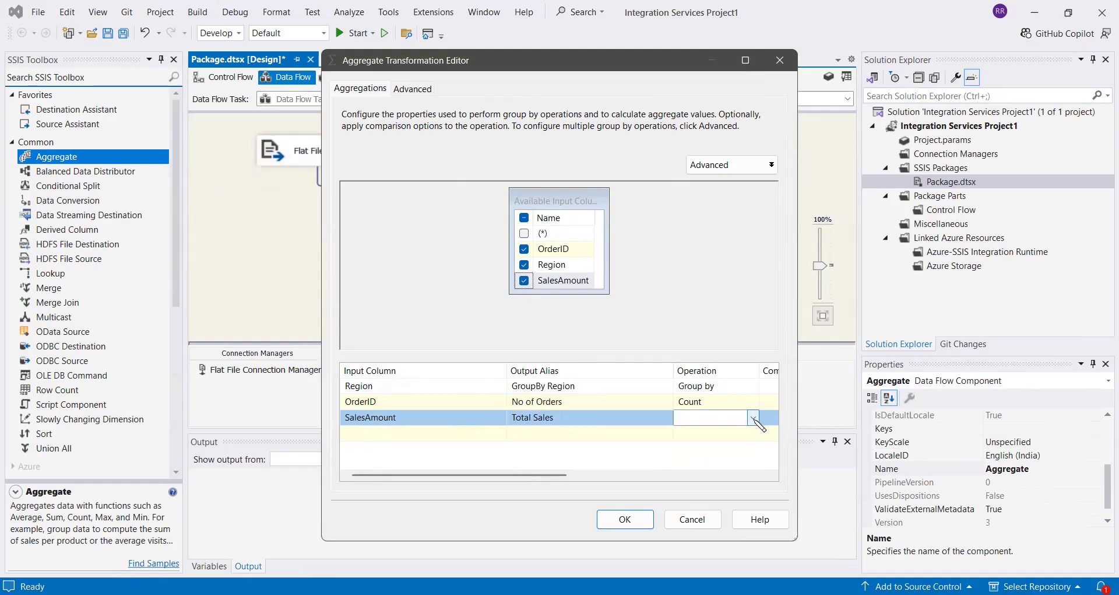
pyautogui.click(753, 417)
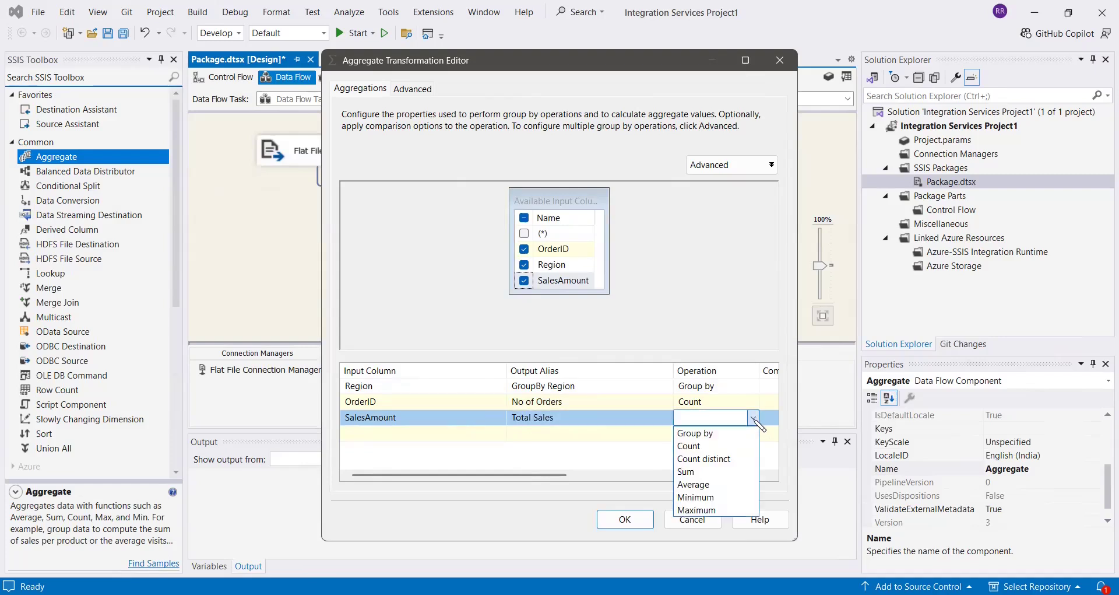
pyautogui.click(713, 471)
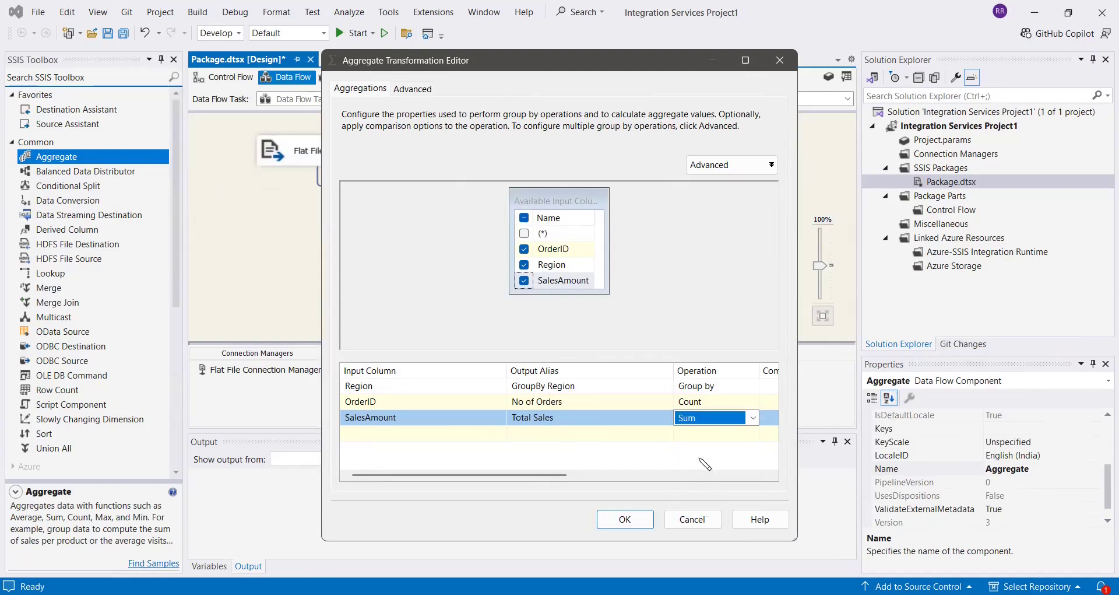
pyautogui.click(629, 522)
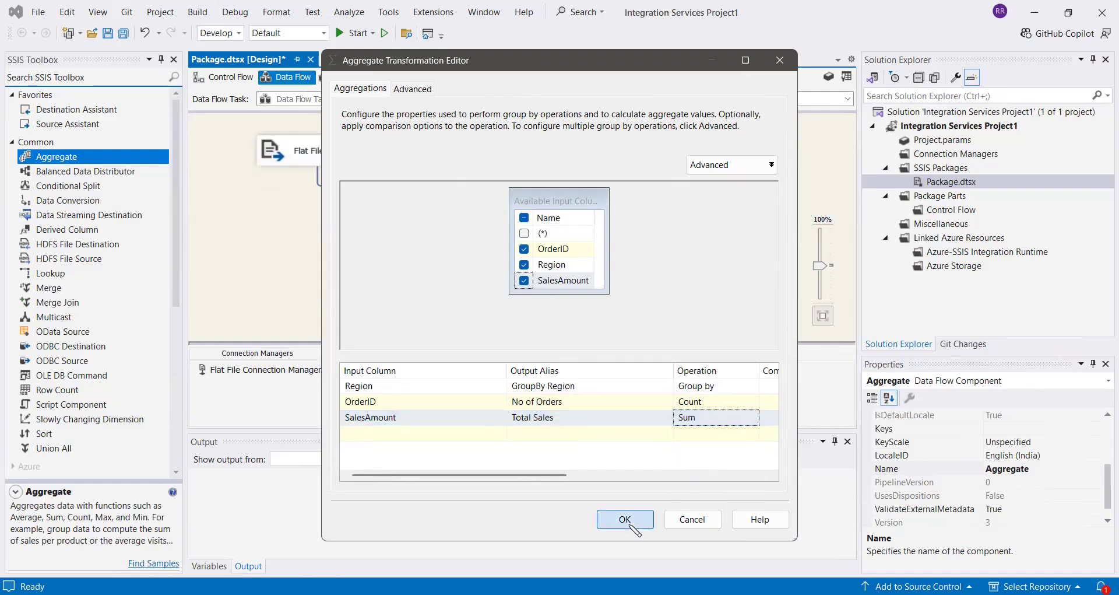
# Step: Add a Flat File Destination to the data flow and connect the Aggregate transformation's output to it
pyautogui.scroll(-7, 119, 335)
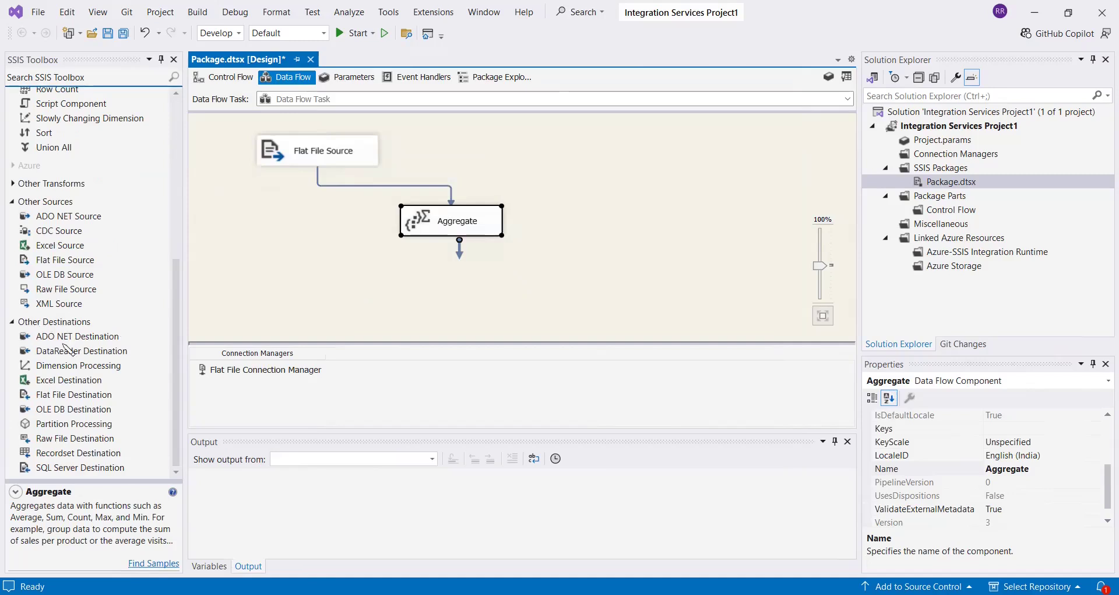
pyautogui.doubleClick(68, 394)
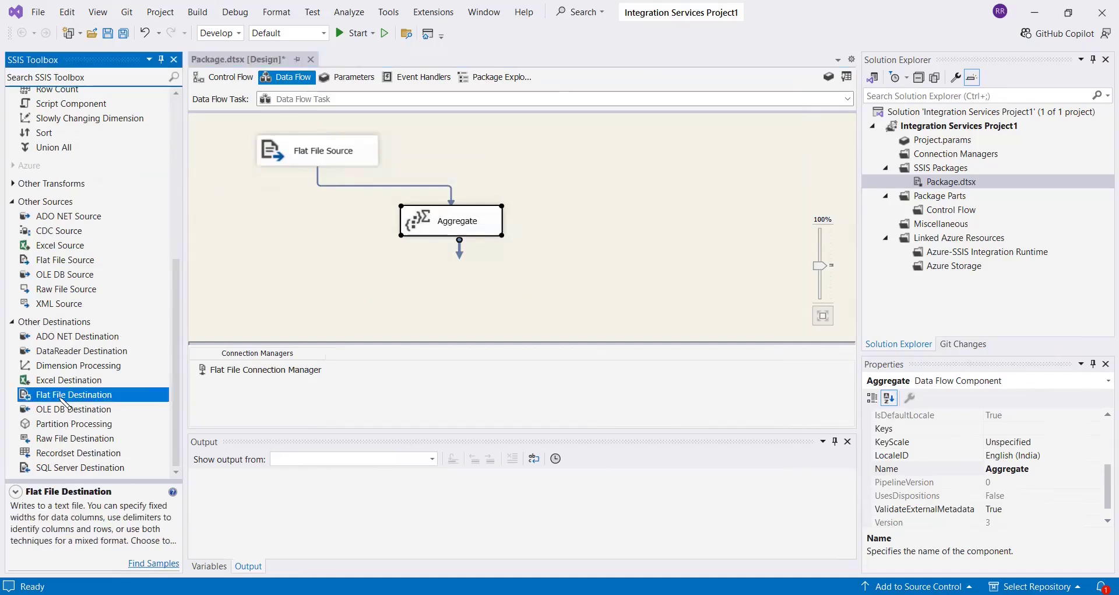
pyautogui.moveTo(457, 246); pyautogui.dragTo(576, 284)
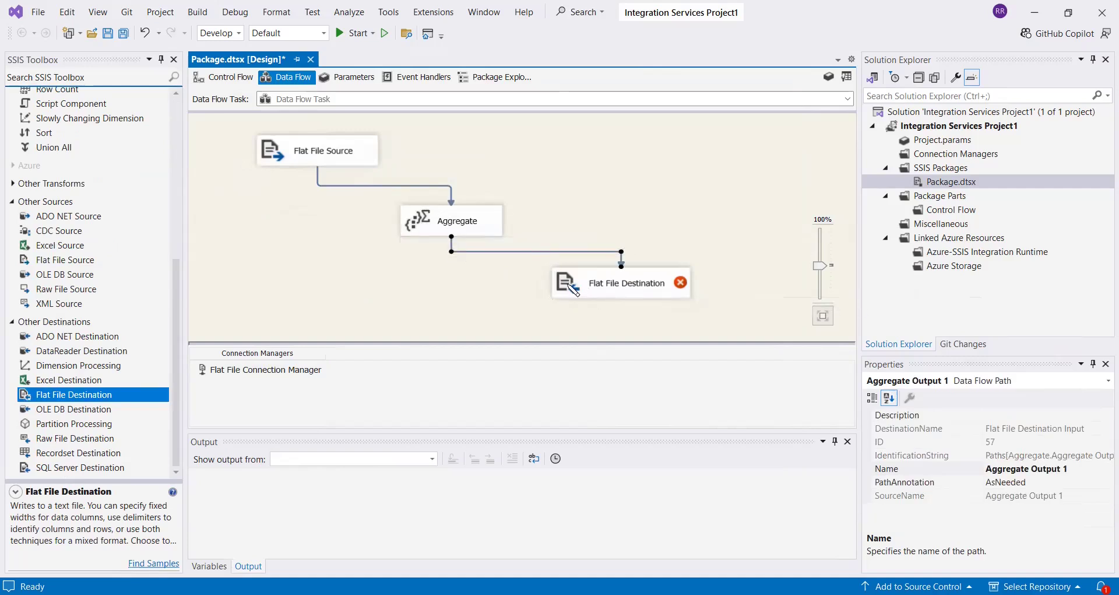
# Step: Edit the Flat File Destination and start a new flat file connection manager with the Delimited format
pyautogui.click(575, 290)
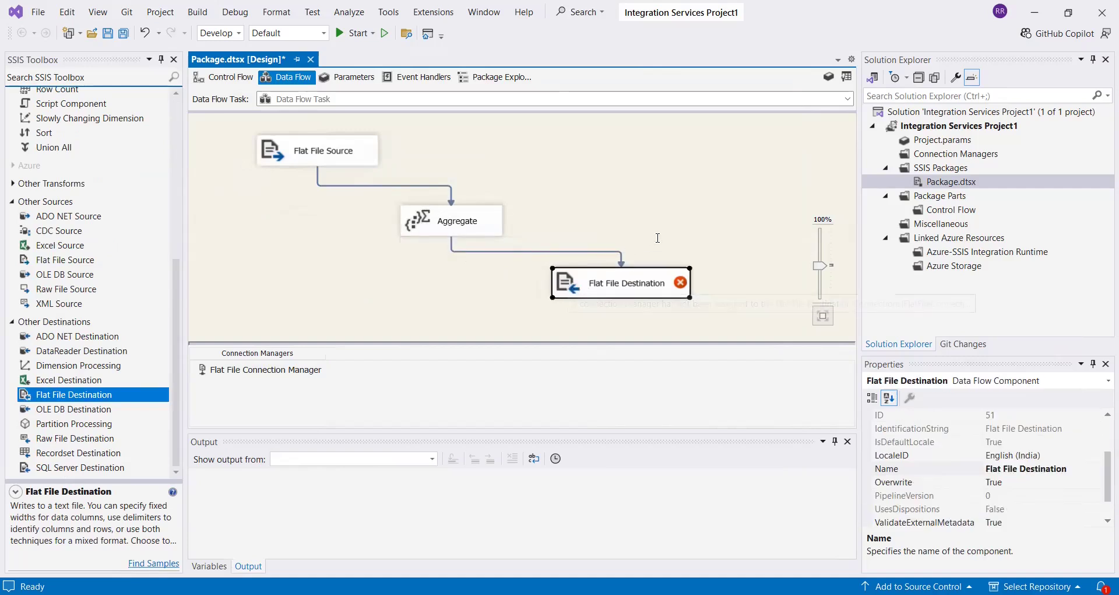
pyautogui.click(756, 170)
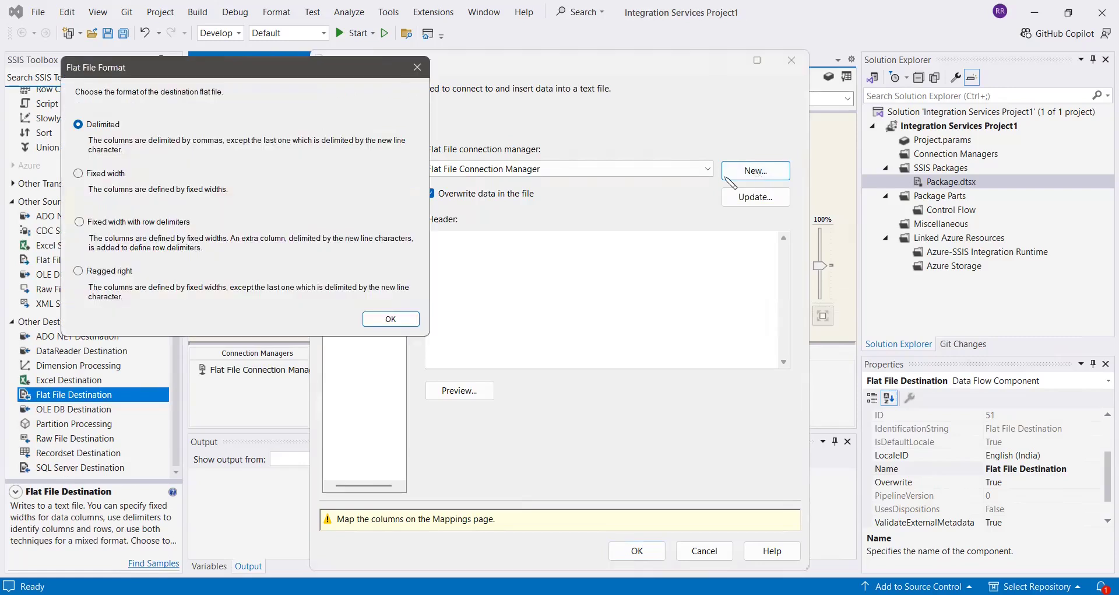
pyautogui.click(401, 315)
# Step: Create a text document named Output in Downloads\New folder and select it as the connection manager's file
pyautogui.click(724, 219)
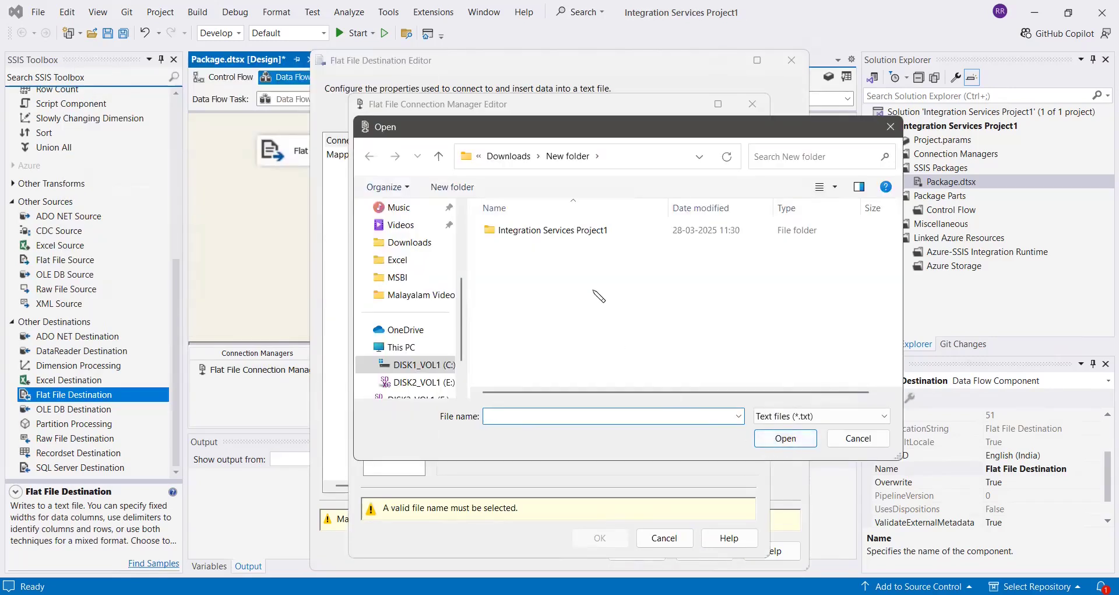
pyautogui.rightClick(584, 269)
pyautogui.moveTo(758, 423)
pyautogui.click(804, 387)
pyautogui.write('Output')
pyautogui.click(573, 267)
pyautogui.click(527, 252)
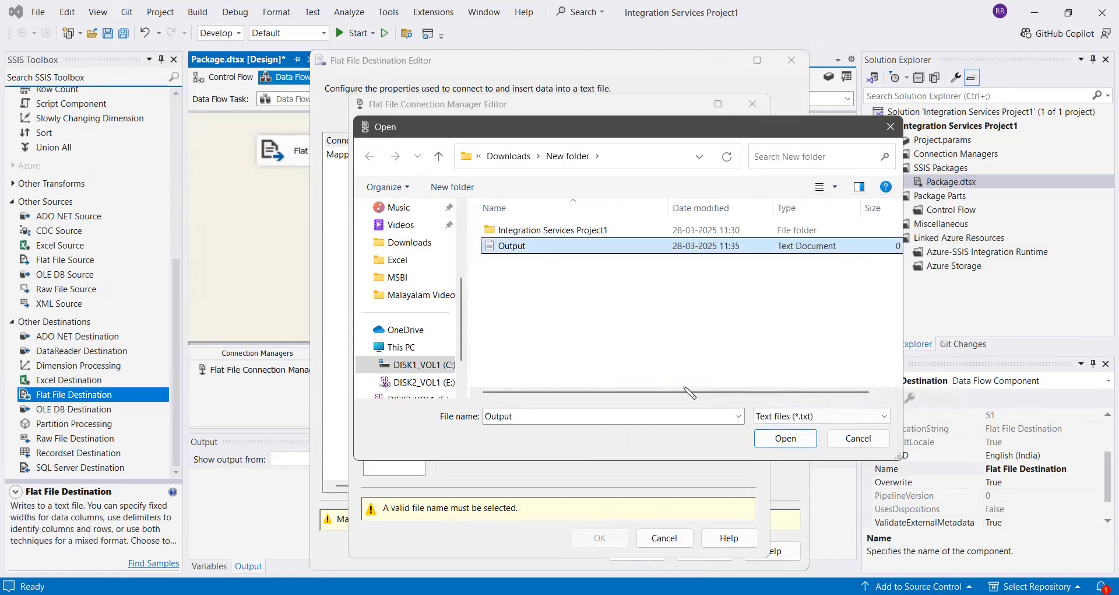
pyautogui.press('Return')
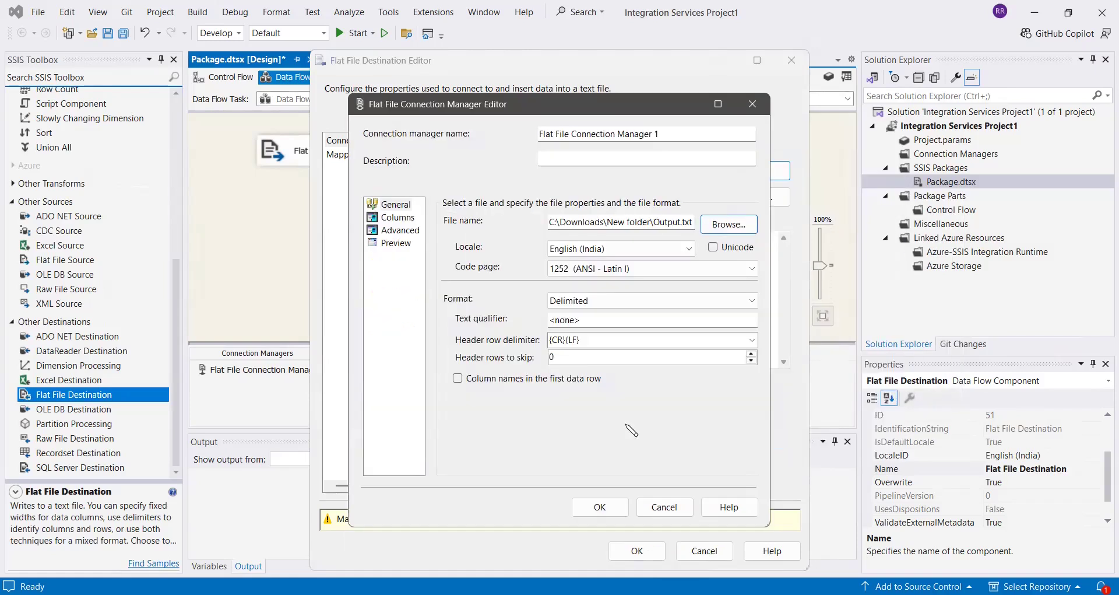
# Step: Enable column names in the first data row for the output connection, and accept the destination's default column mappings
pyautogui.click(475, 378)
pyautogui.click(600, 507)
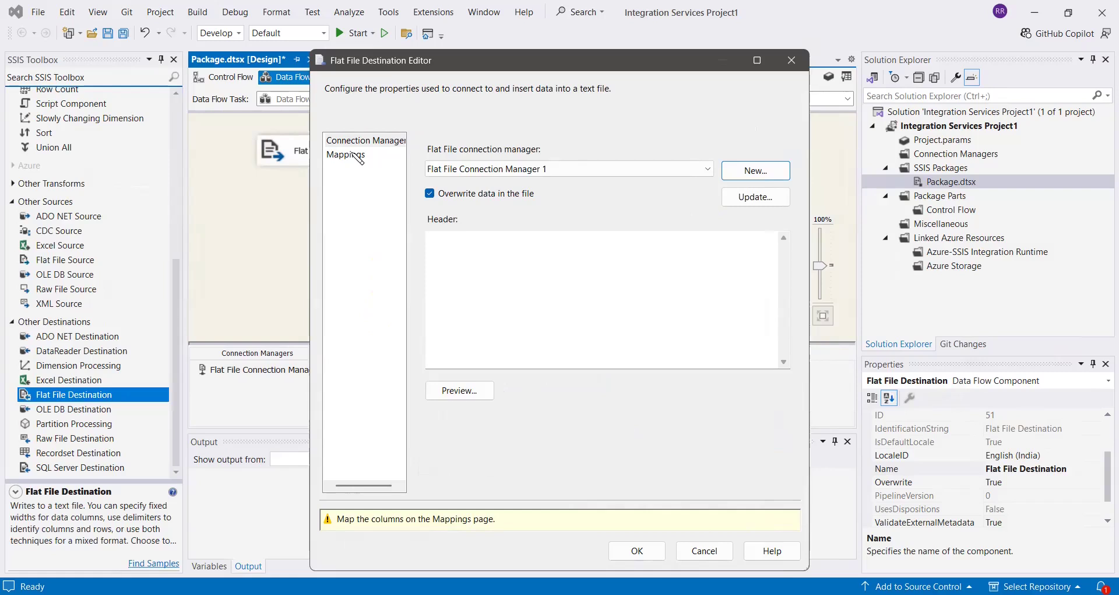
pyautogui.click(347, 154)
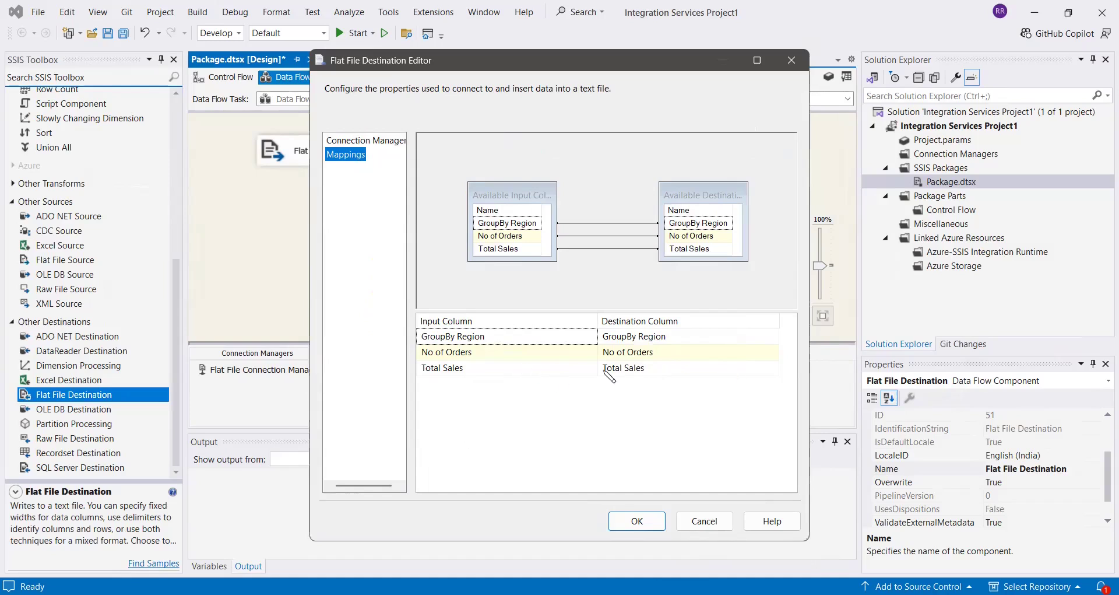
pyautogui.click(648, 526)
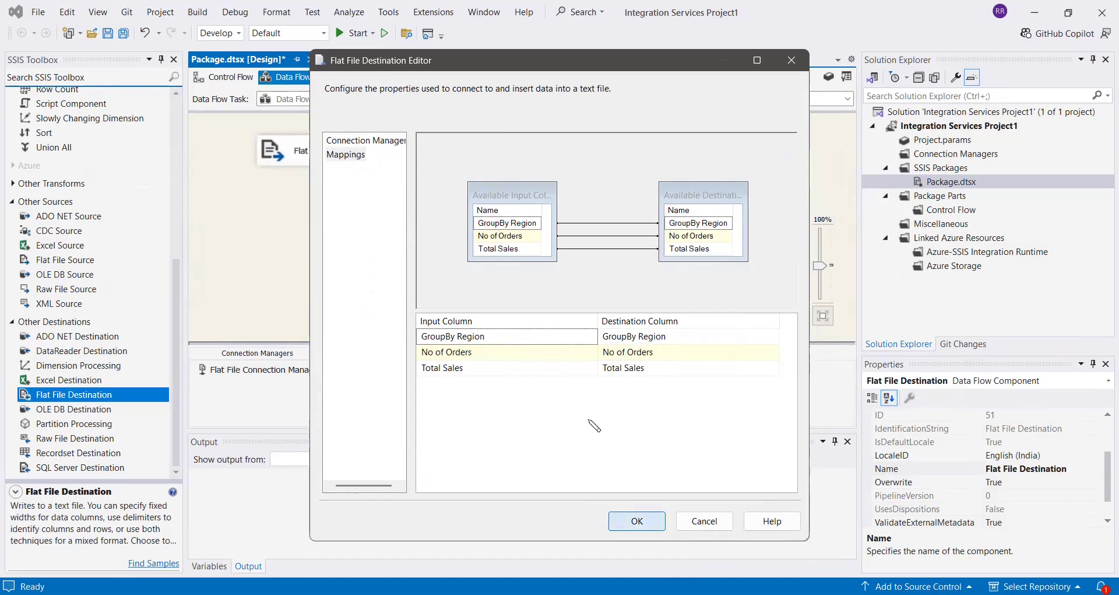
# Step: Run the package and open the Output text file from New folder in File Explorer
pyautogui.click(357, 33)
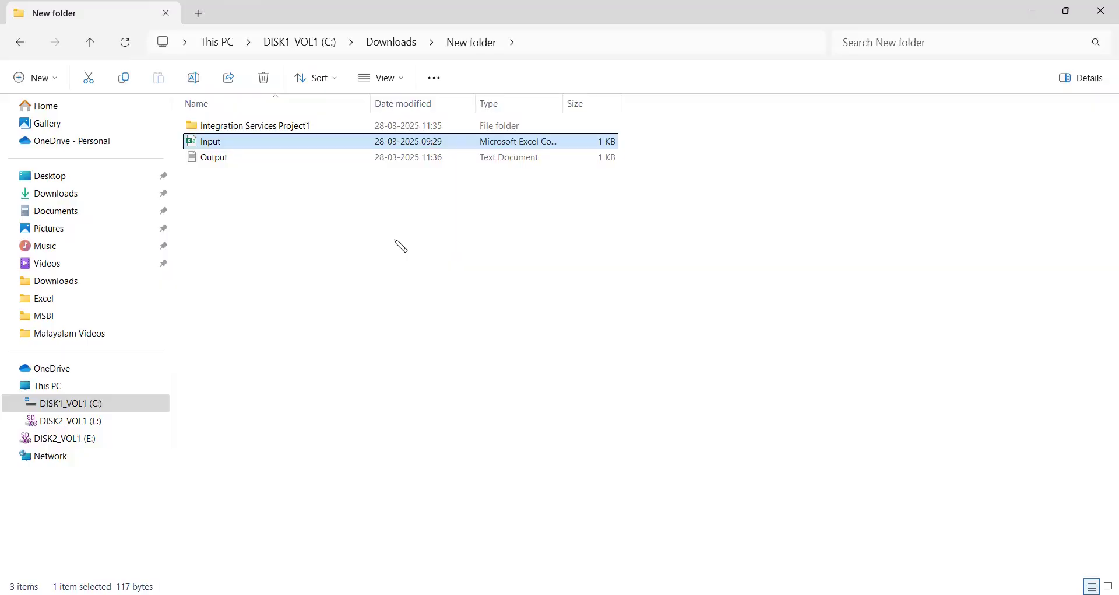
pyautogui.click(401, 246)
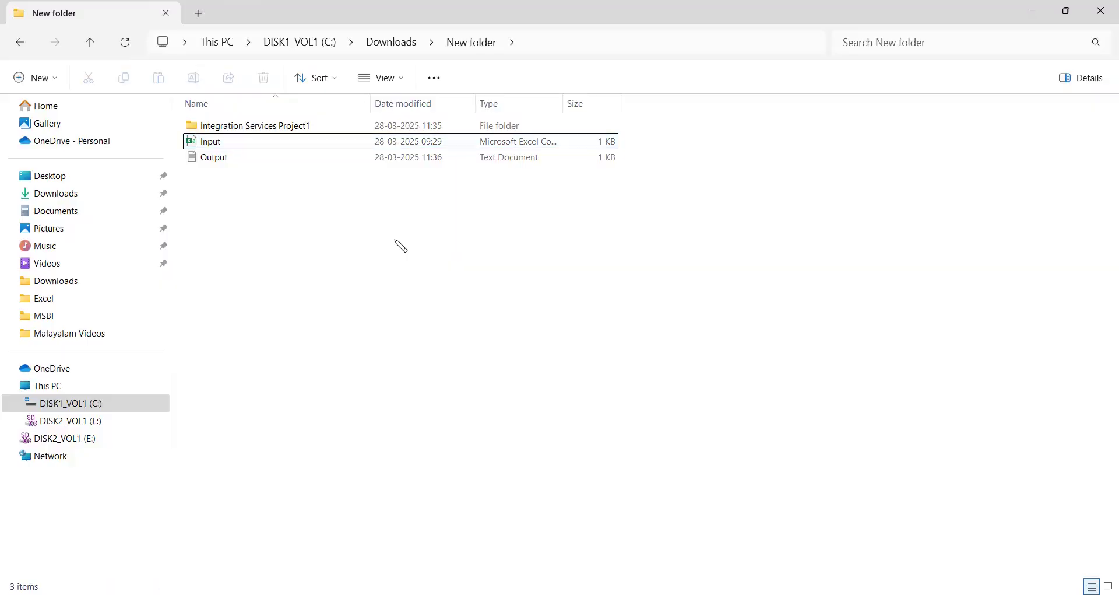
pyautogui.doubleClick(218, 163)
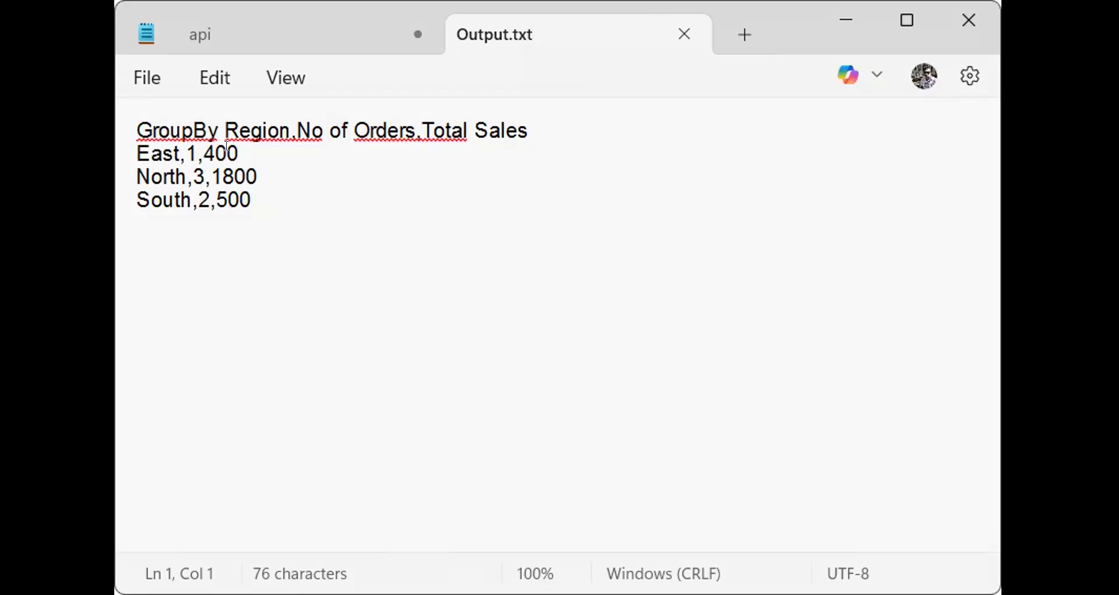
# Step: Examine the number of orders and total sales for each region in Output.txt
pyautogui.click(198, 153)
pyautogui.click(173, 197)
pyautogui.moveTo(137, 176); pyautogui.dragTo(261, 162)
pyautogui.doubleClick(198, 163)
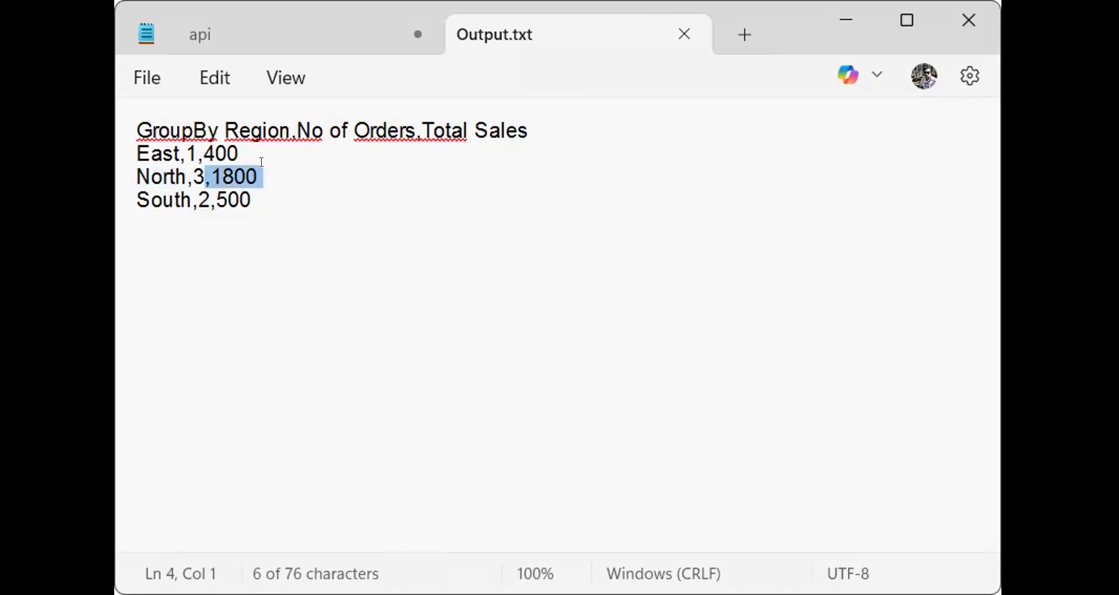
pyautogui.click(677, 263)
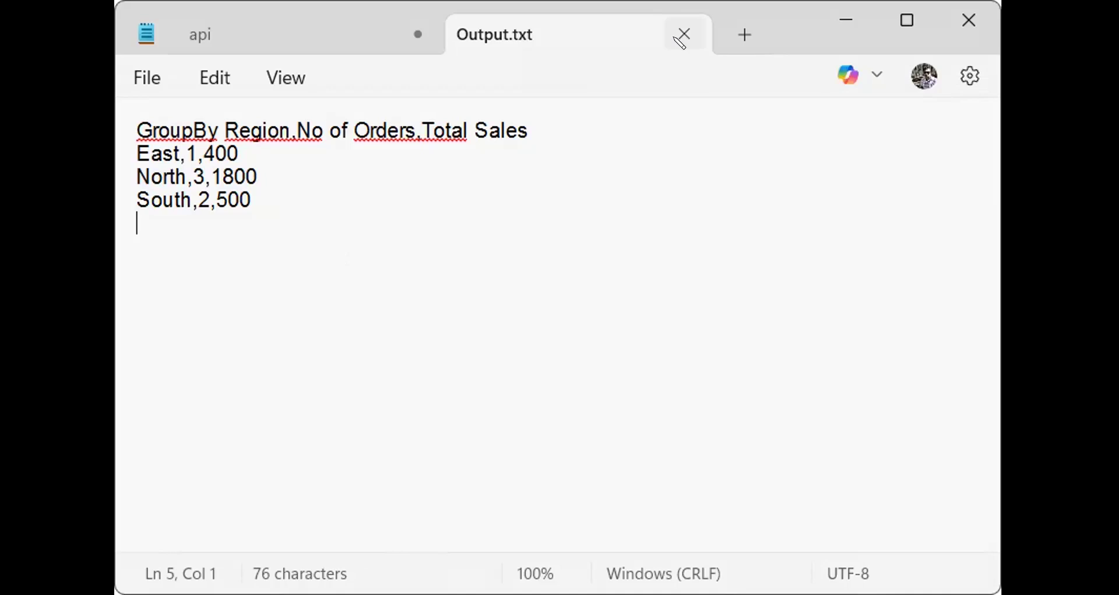